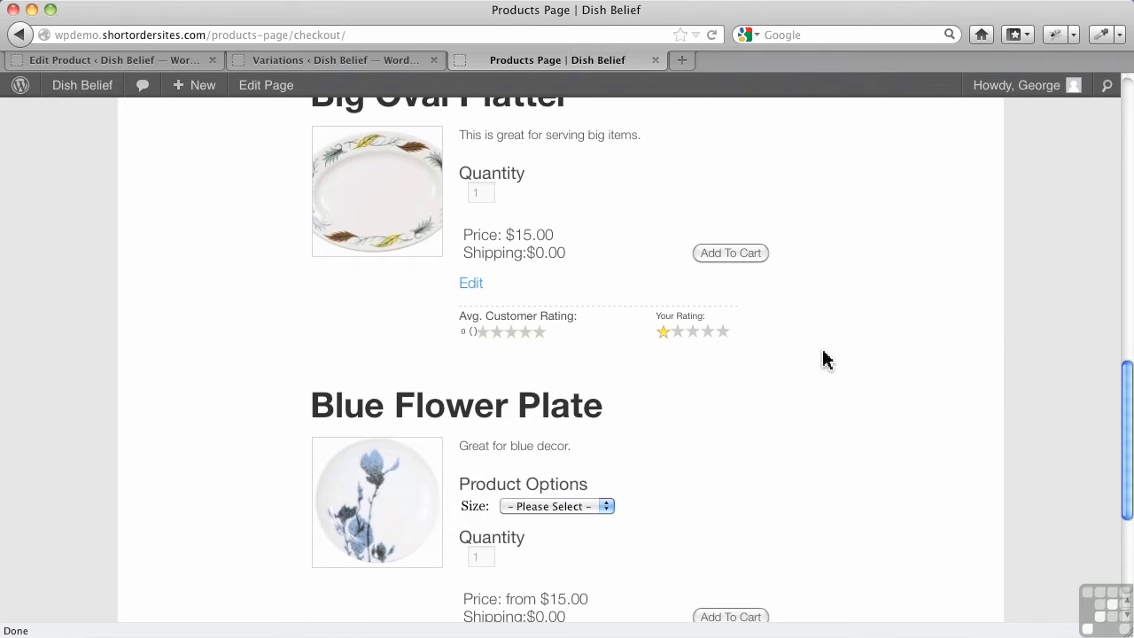
Choose the Small size for the Blue Flower Plate so its price shows $15.00
scroll(591, 430, "down", 2)
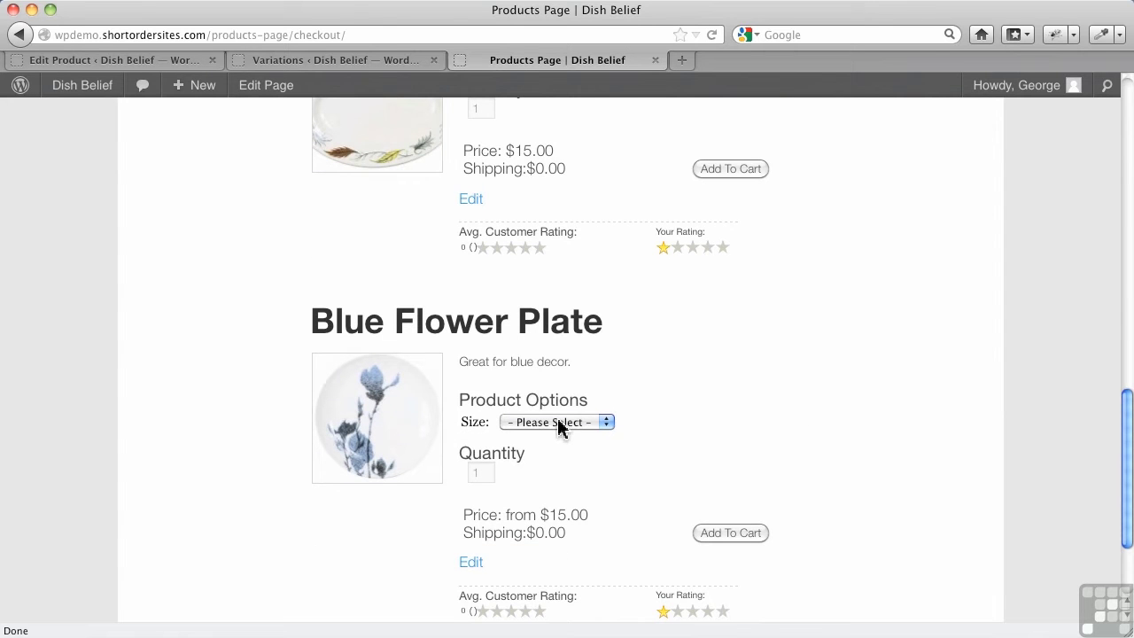
left_click(557, 424)
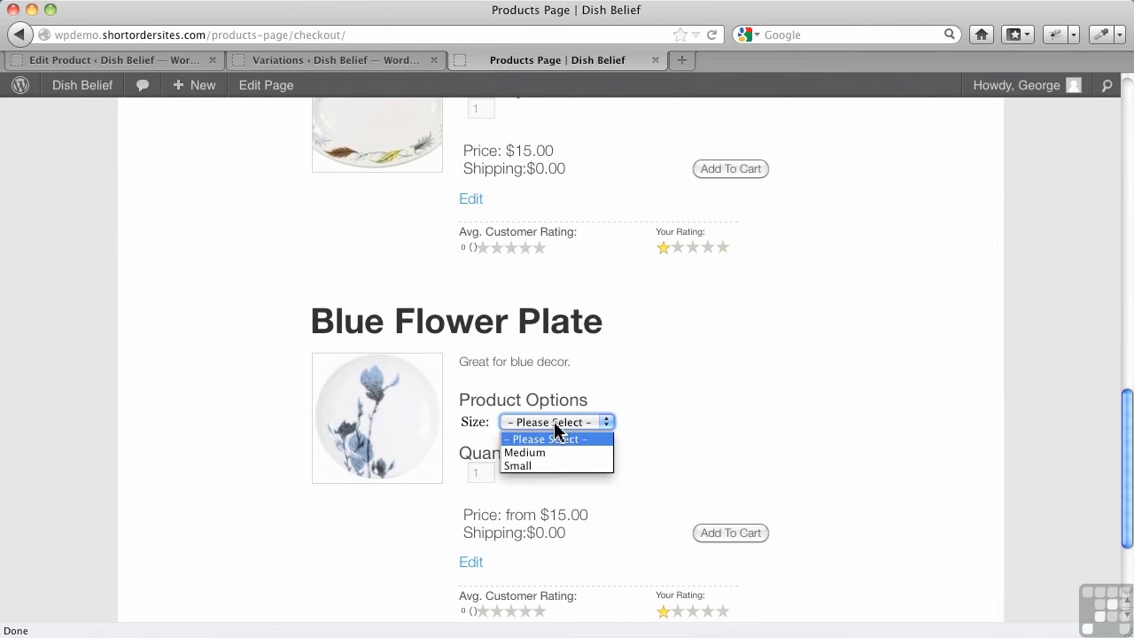
left_click(532, 468)
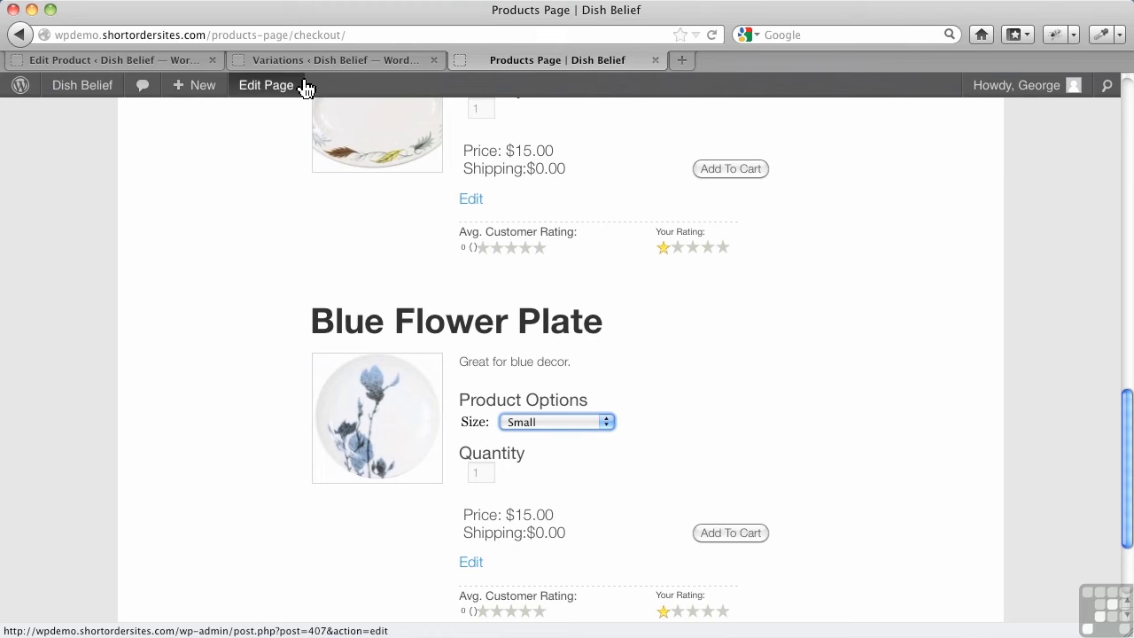
In the product editor, change the Small variant's price to 17 and save it
left_click(177, 60)
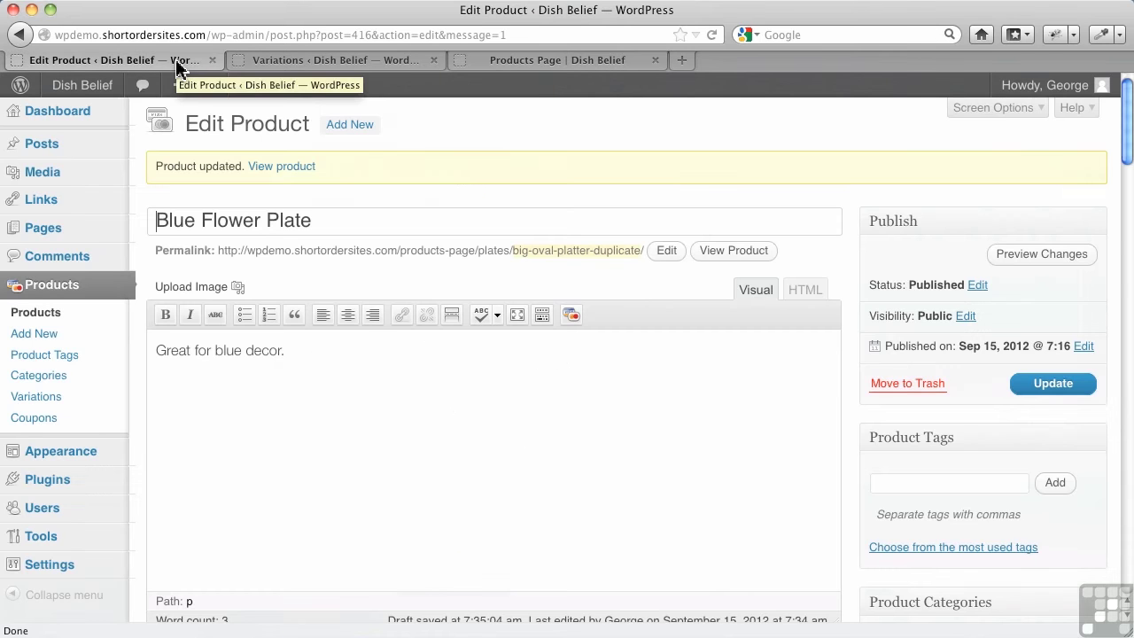
scroll(380, 446, "down", 13)
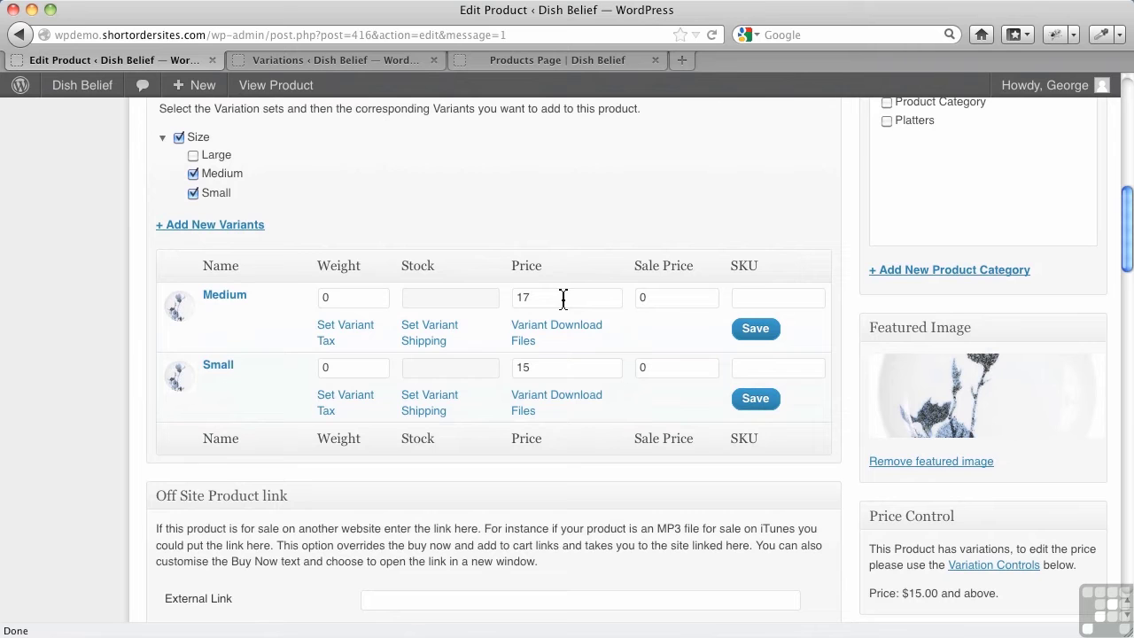
left_click_drag(530, 367, 513, 370)
type("17")
left_click(755, 397)
Update the Blue Flower Plate product and go back to the storefront page
scroll(886, 248, "up", 13)
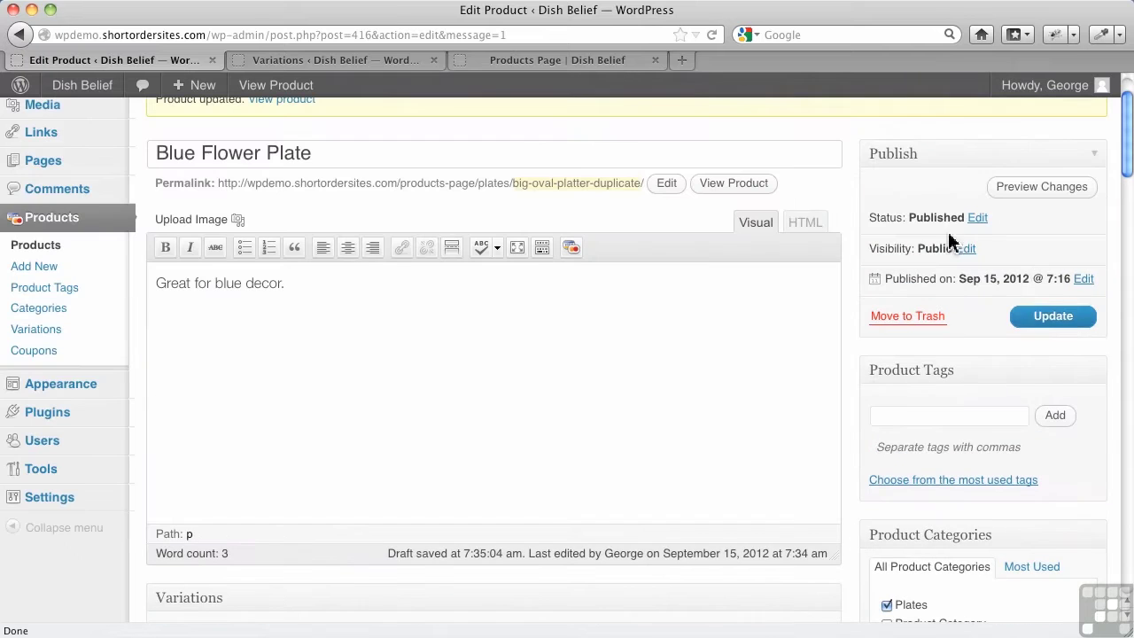
left_click(1045, 328)
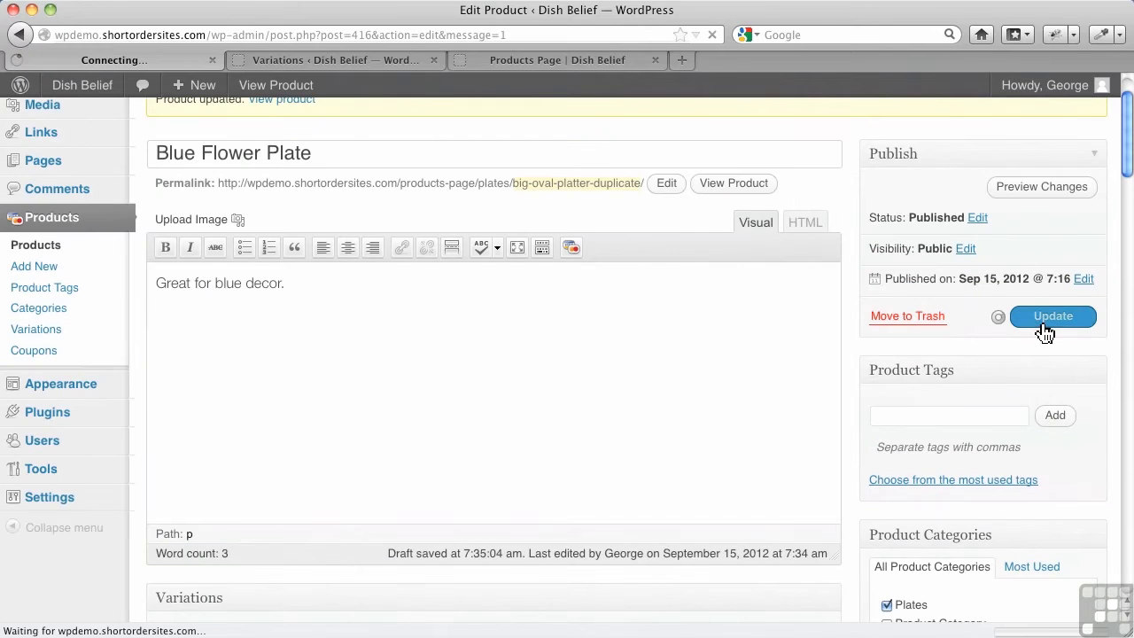
left_click(522, 61)
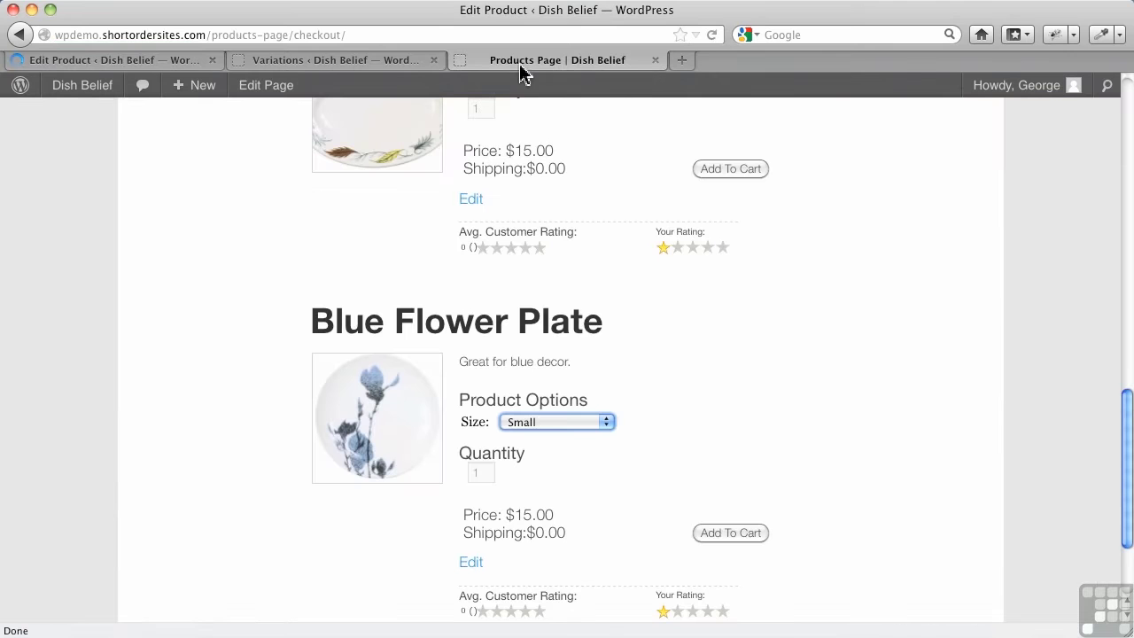
Reload the storefront to confirm the Blue Flower Plate now lists at $17.00
left_click(713, 35)
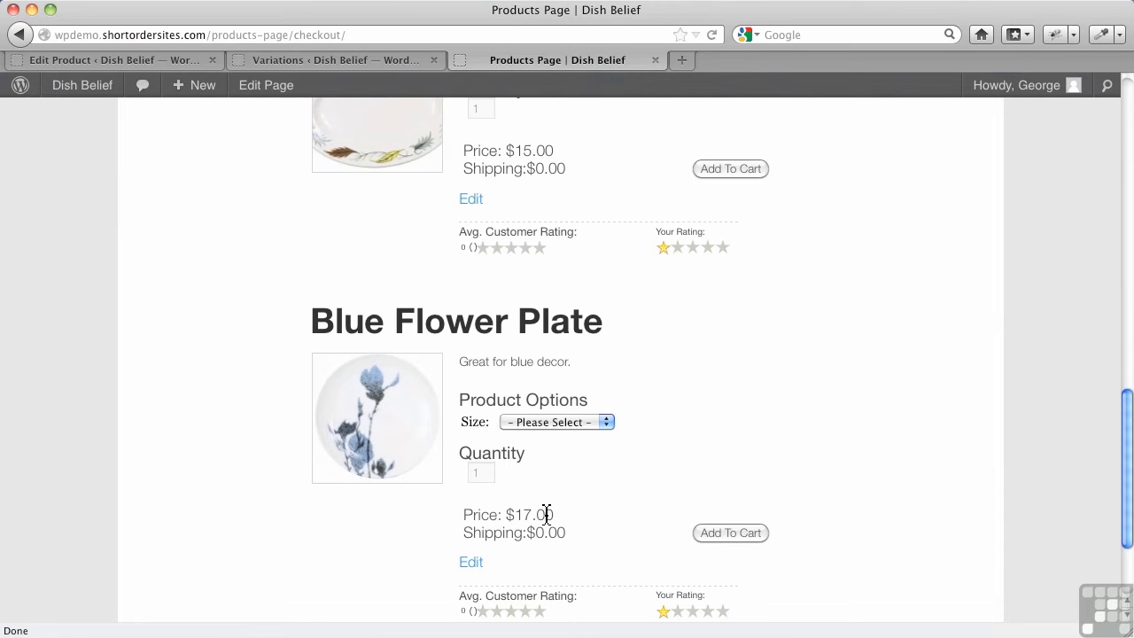
left_click(561, 425)
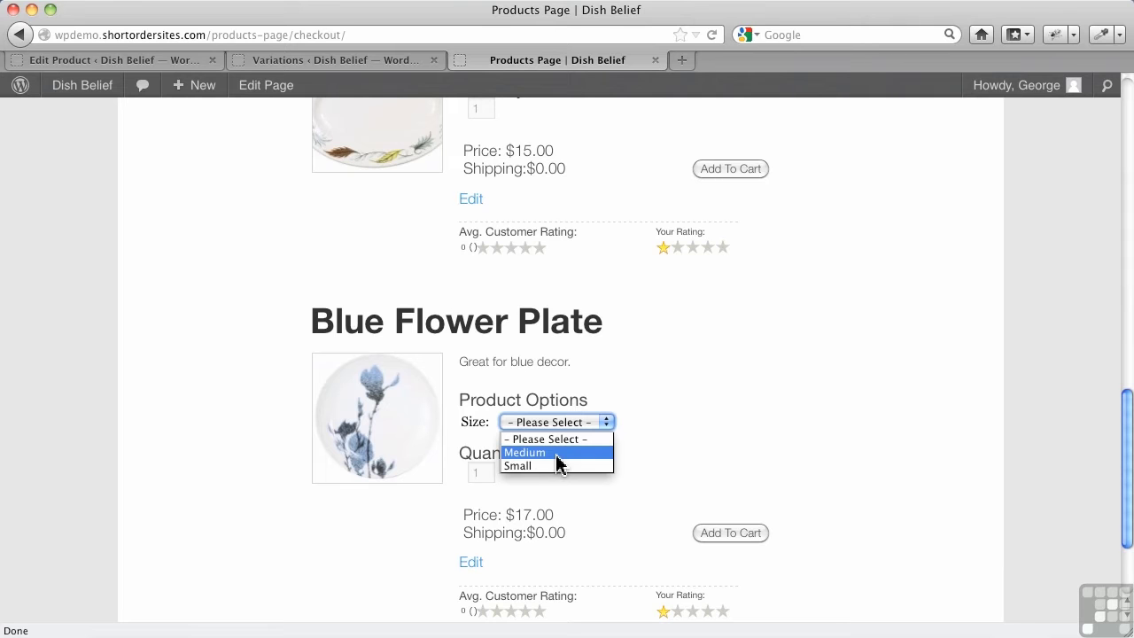
left_click(649, 455)
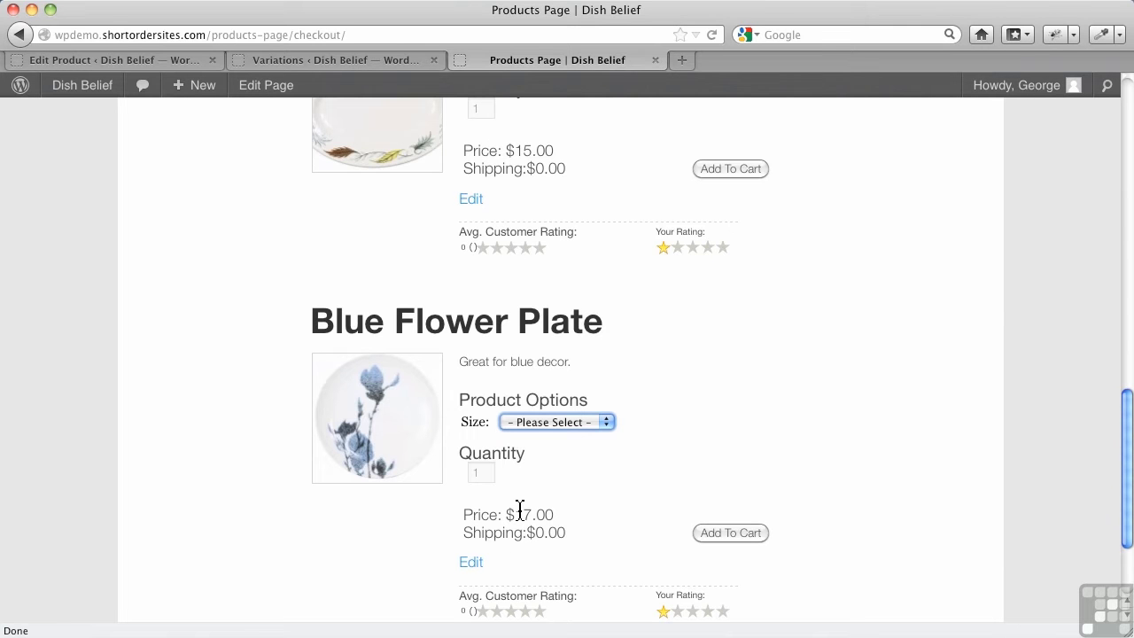
Select the Medium size for the plate, then go back to the product editor
left_click(555, 425)
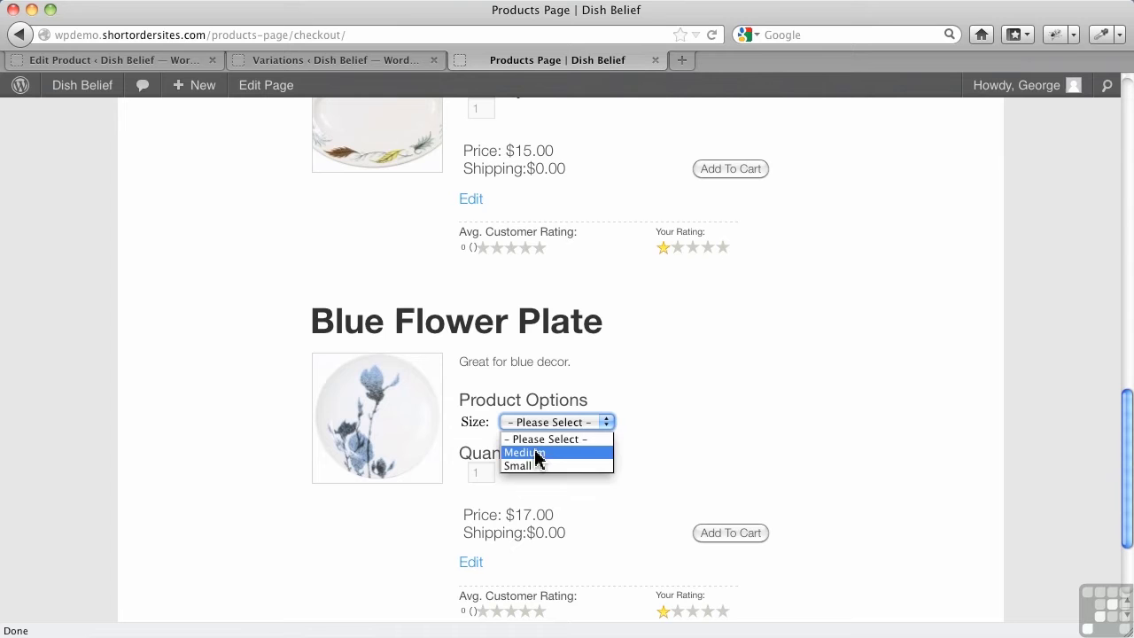
left_click(704, 447)
left_click(736, 538)
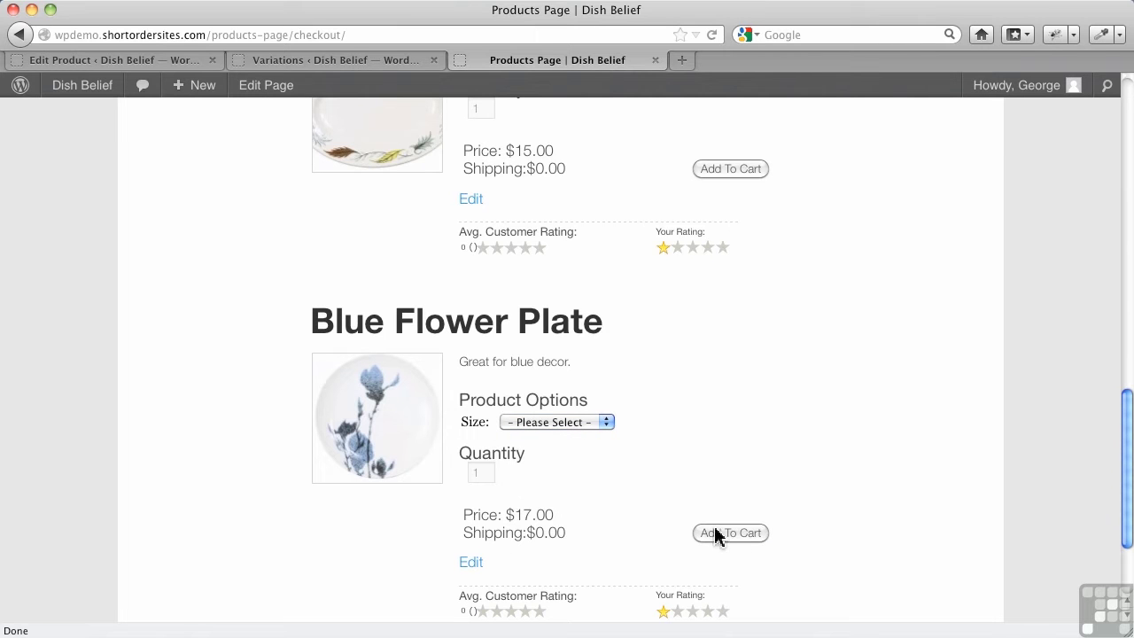
left_click(717, 536)
left_click(546, 425)
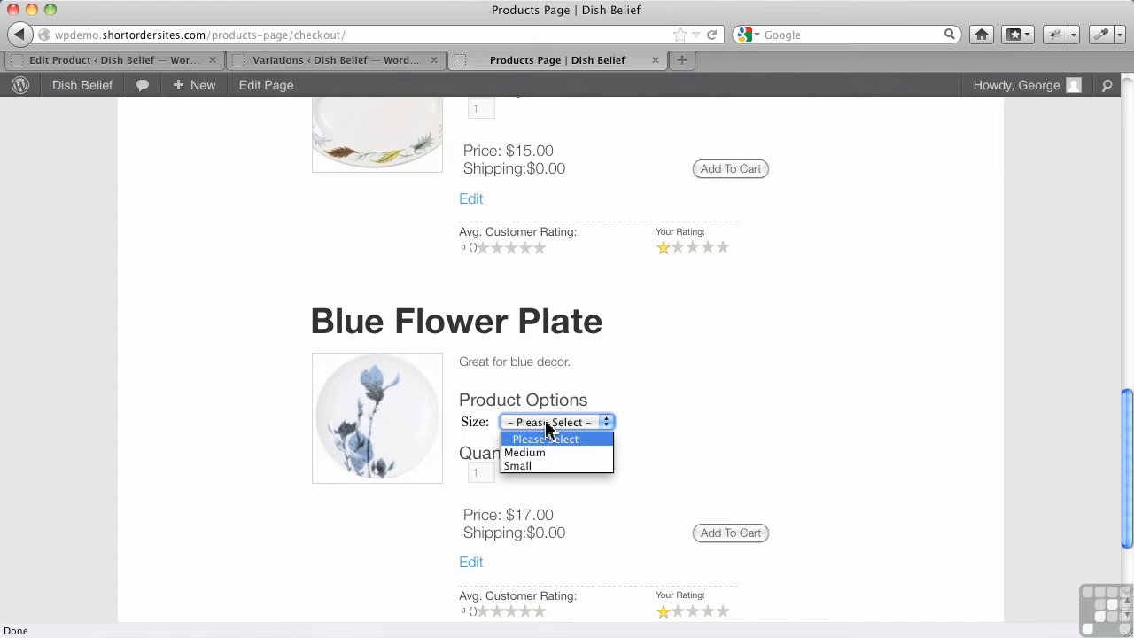
left_click(539, 453)
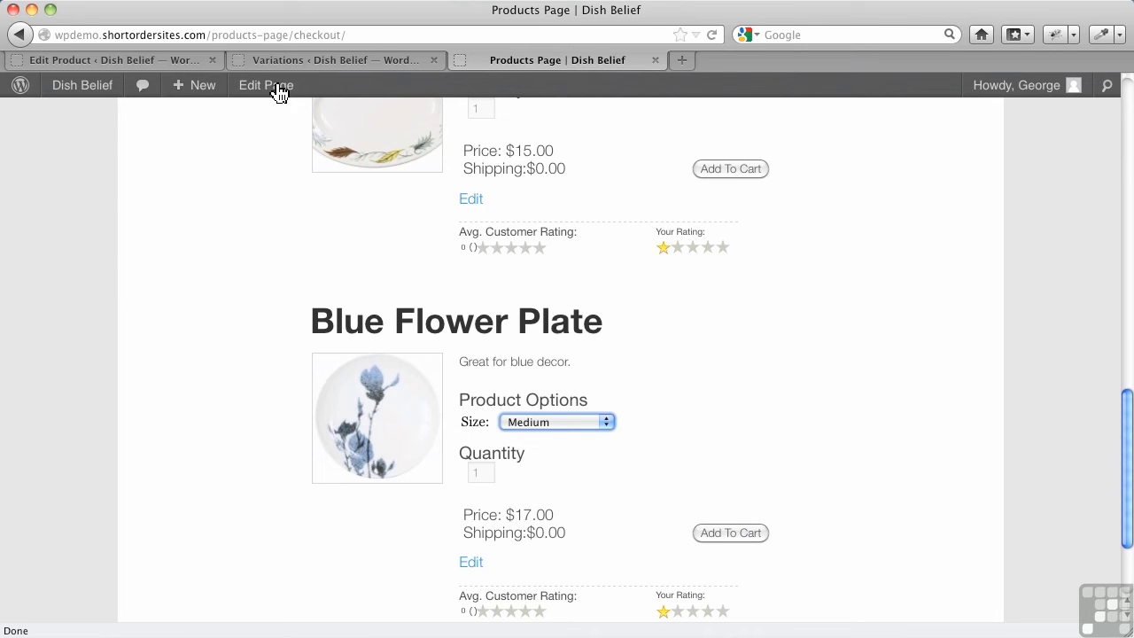
left_click(124, 64)
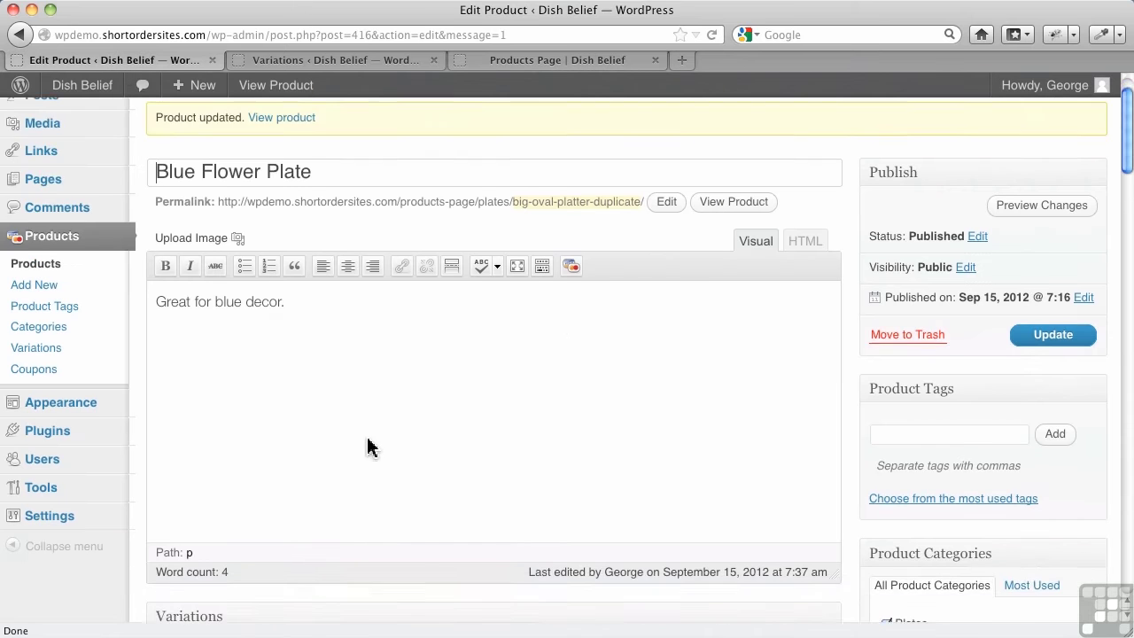
Go to Products > Variations from the admin sidebar
scroll(370, 447, "down", 5)
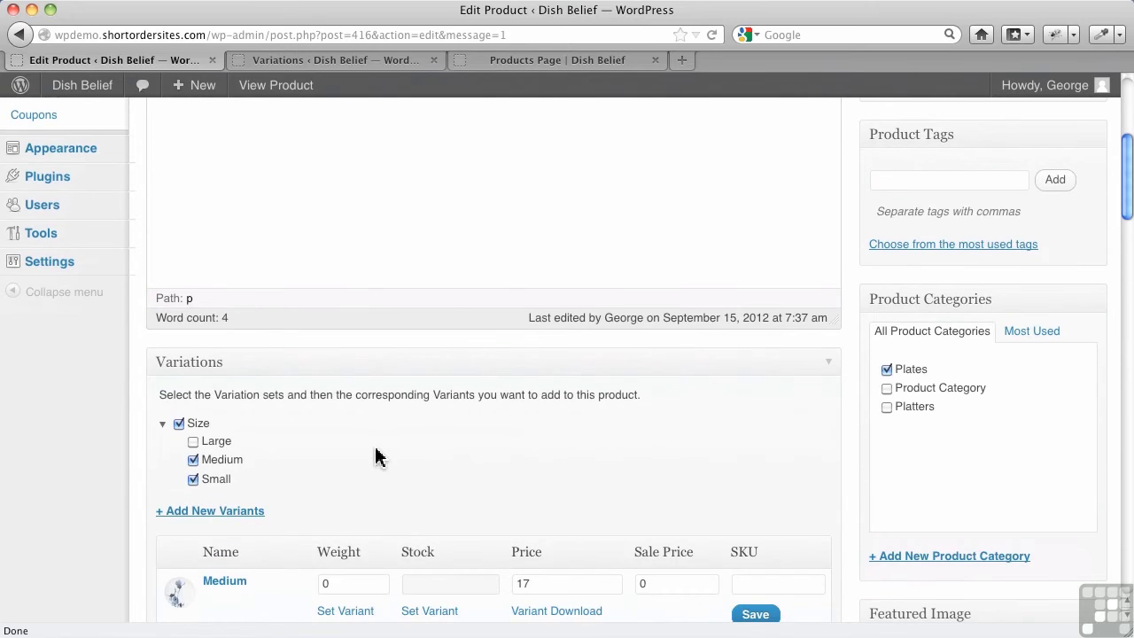
scroll(375, 457, "up", 6)
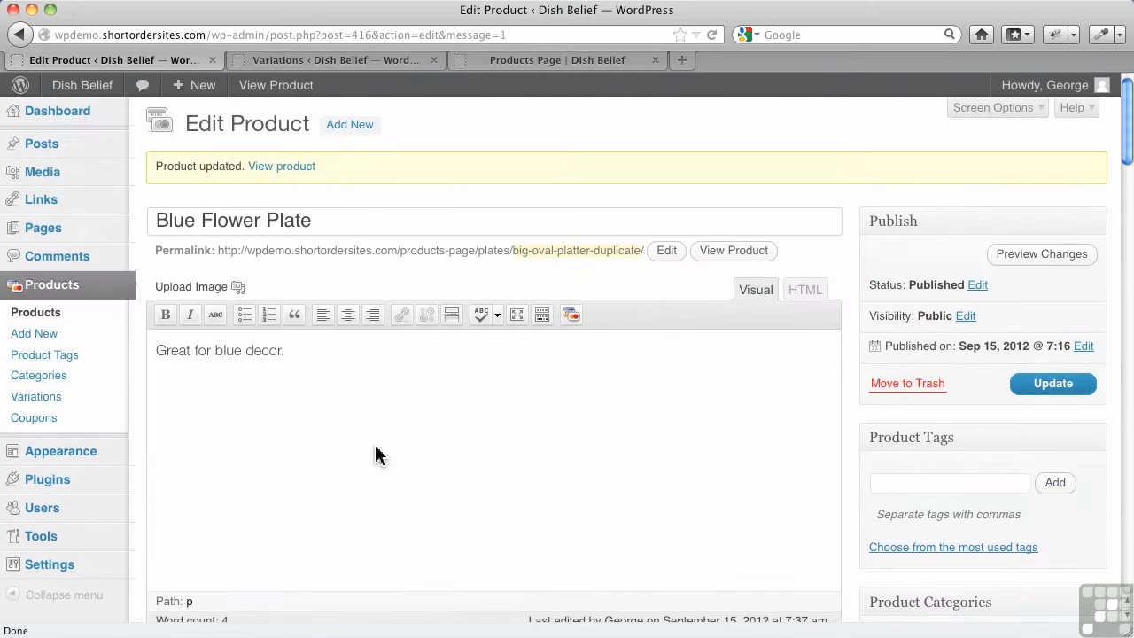
left_click(68, 400)
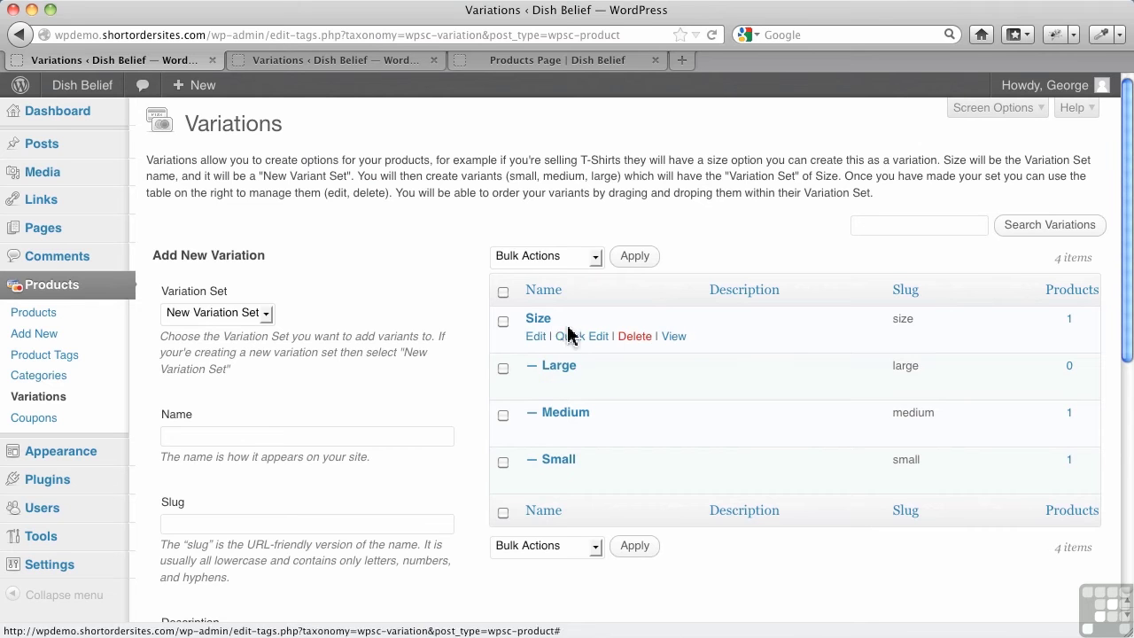
Create an X-Large variant in the Size variation set
left_click(252, 314)
left_click(212, 353)
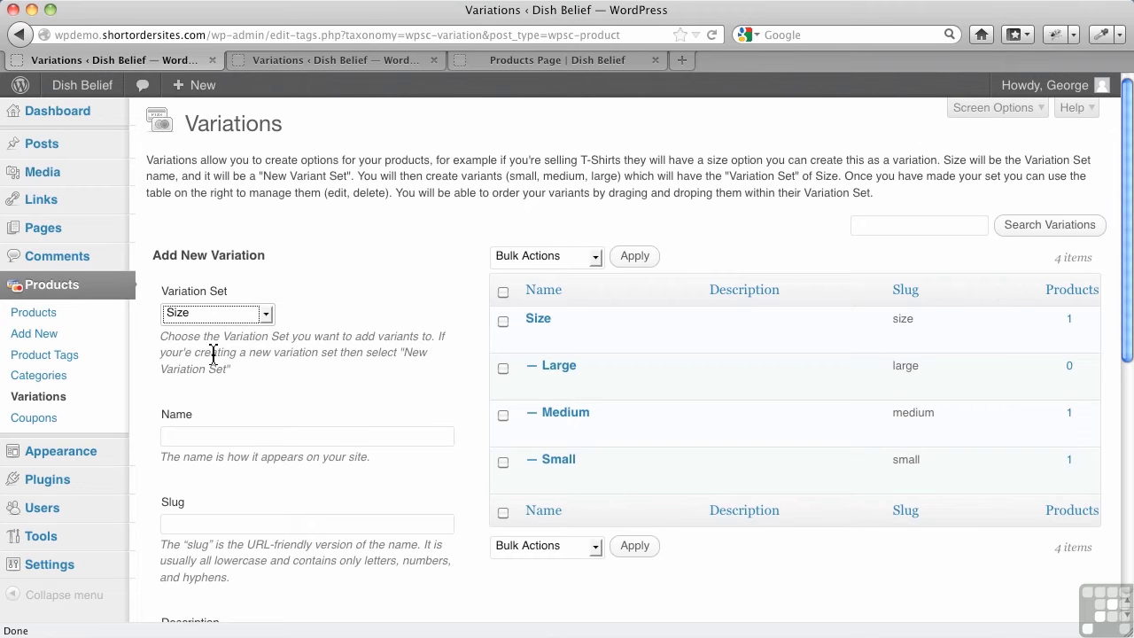
left_click(209, 437)
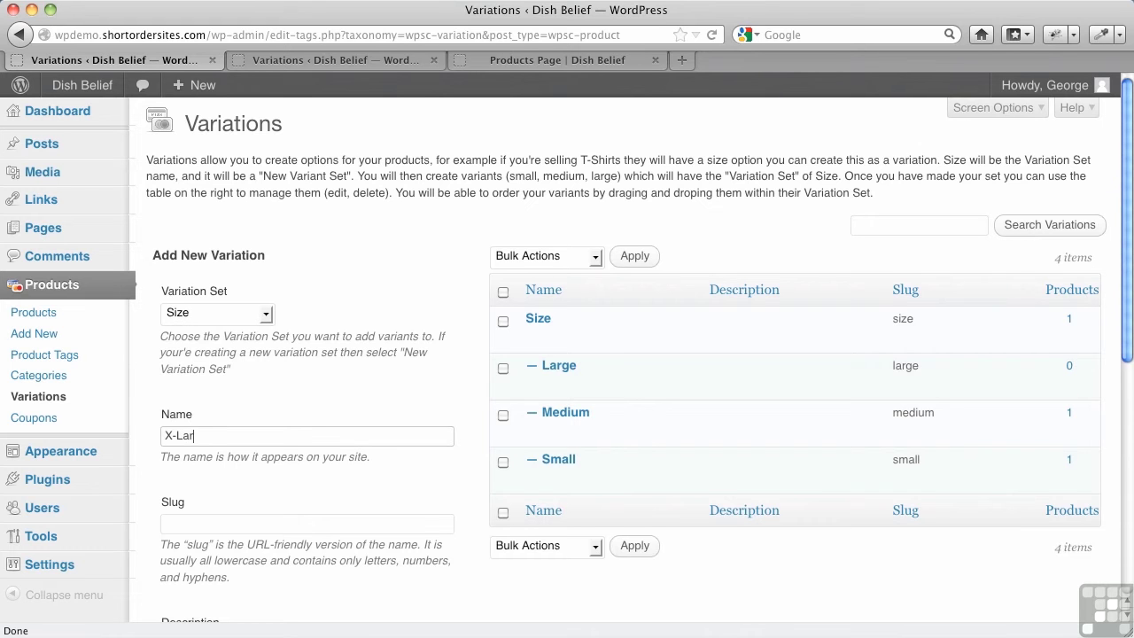
scroll(213, 453, "down", 10)
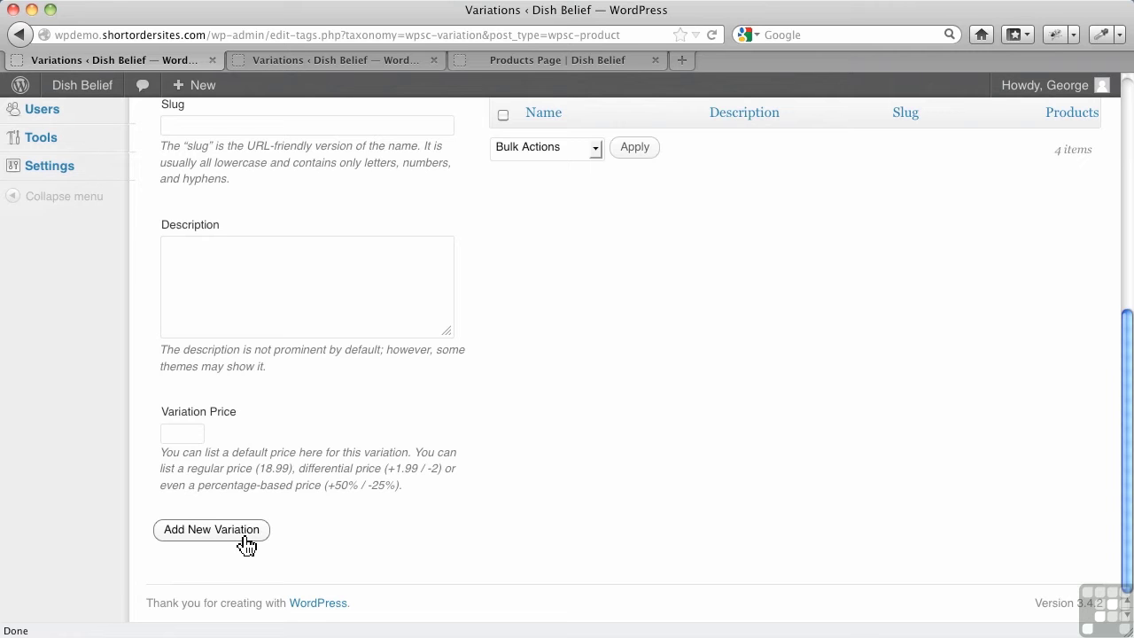
left_click(211, 530)
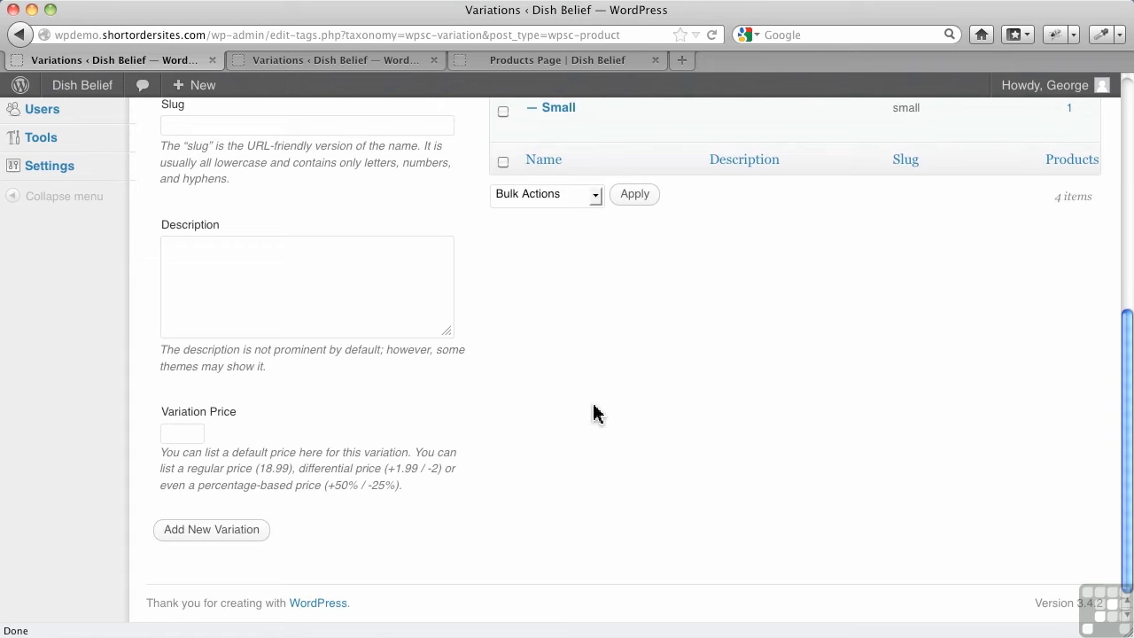
scroll(593, 412, "up", 5)
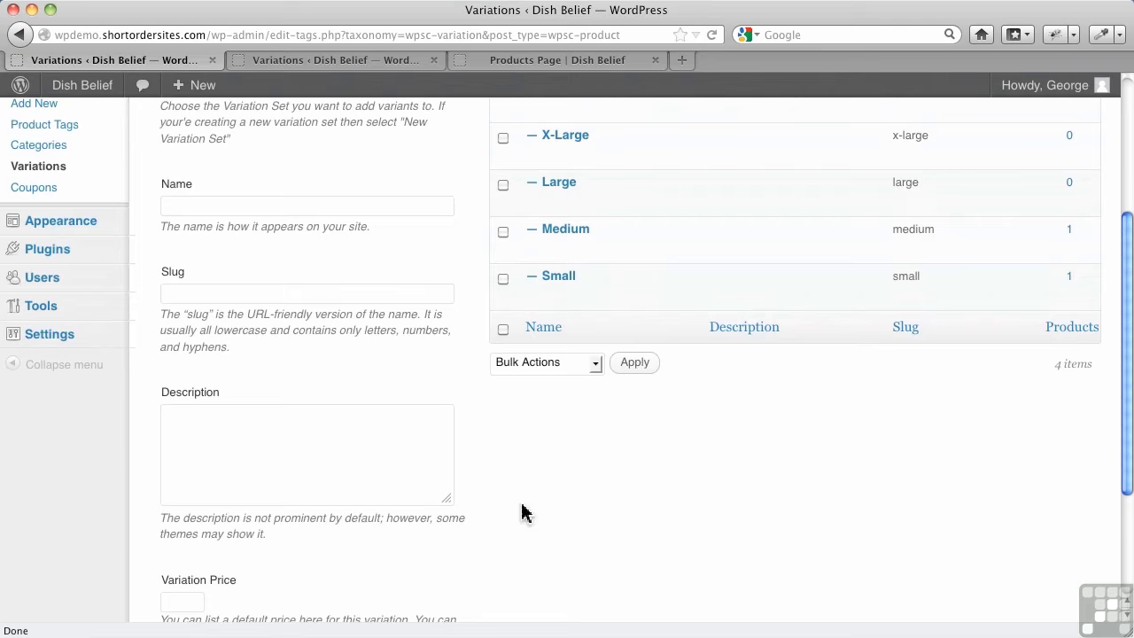
Create a new variation set named Colour
scroll(673, 465, "up", 3)
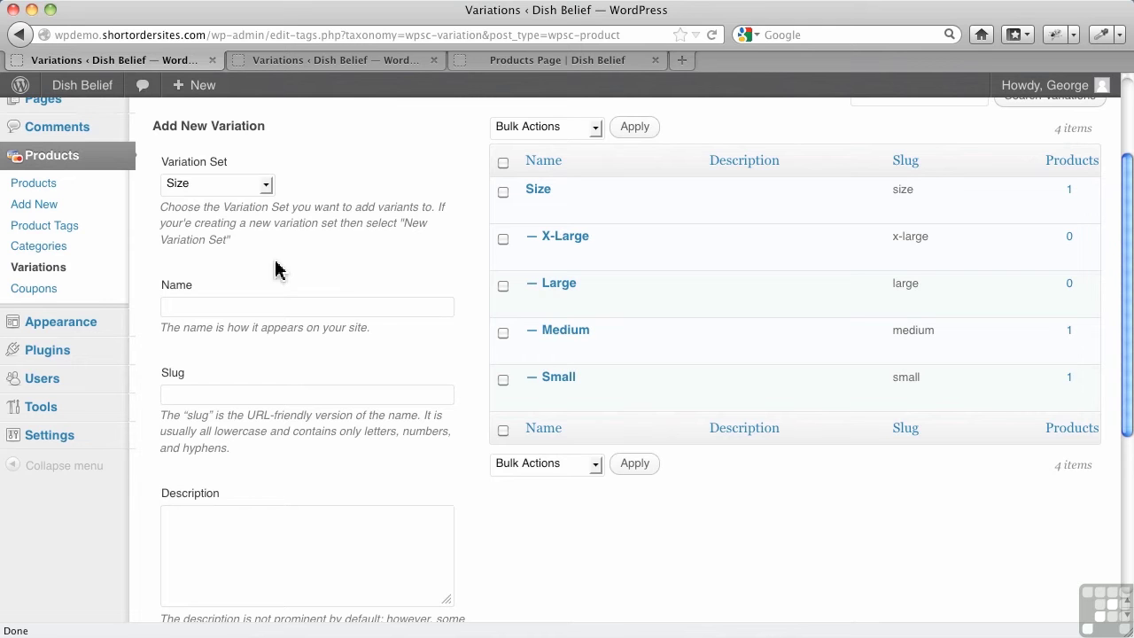
scroll(252, 224, "up", 3)
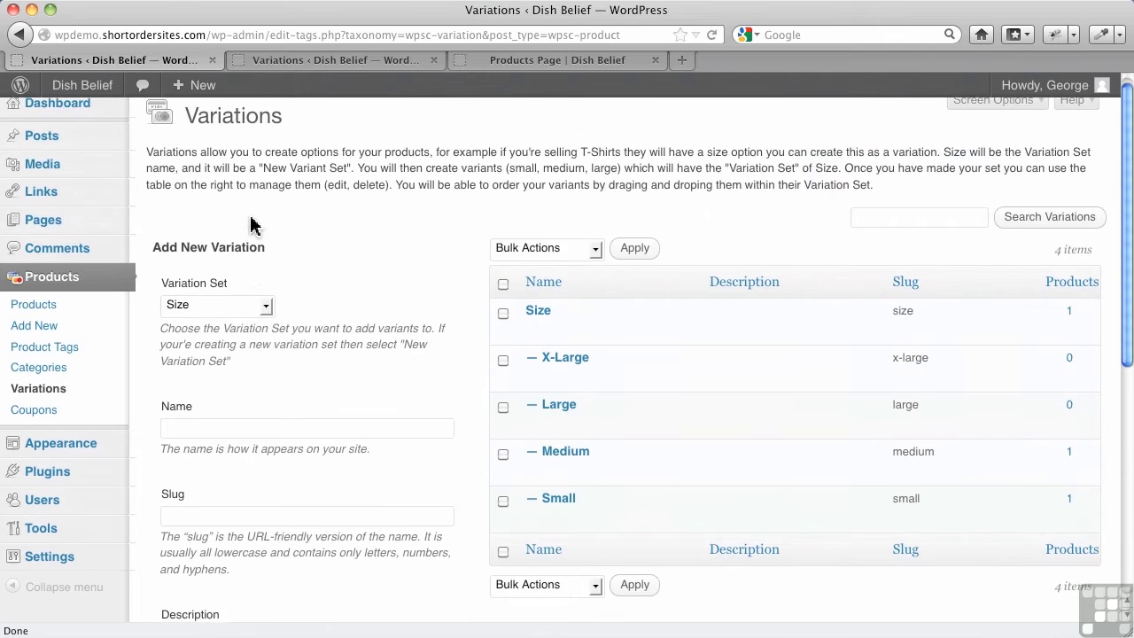
left_click(233, 317)
left_click(212, 334)
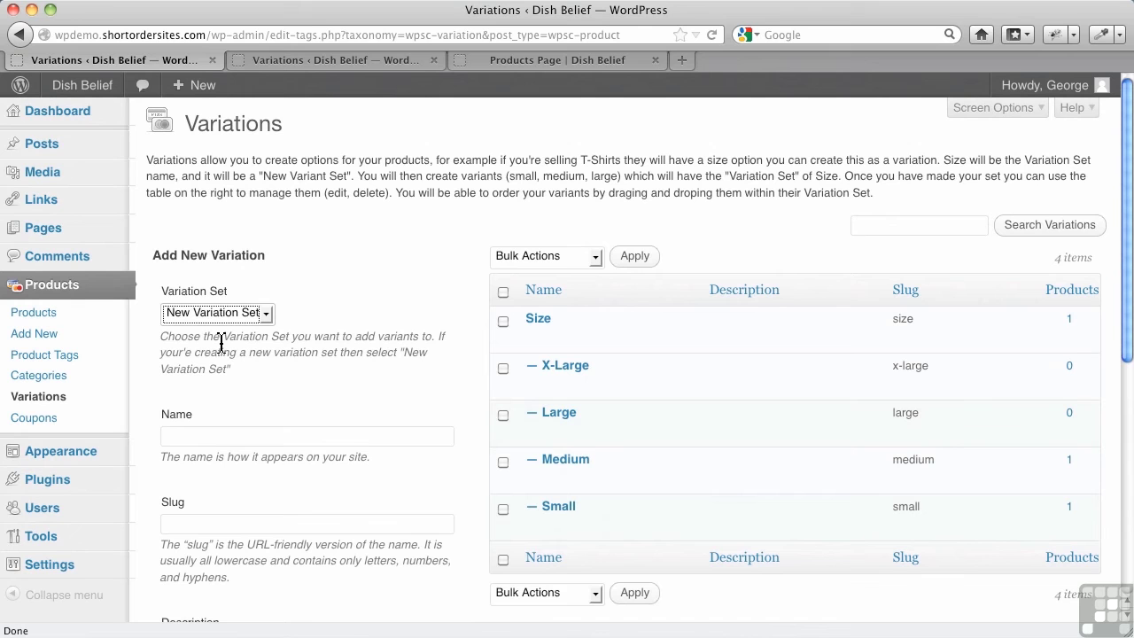
left_click(215, 437)
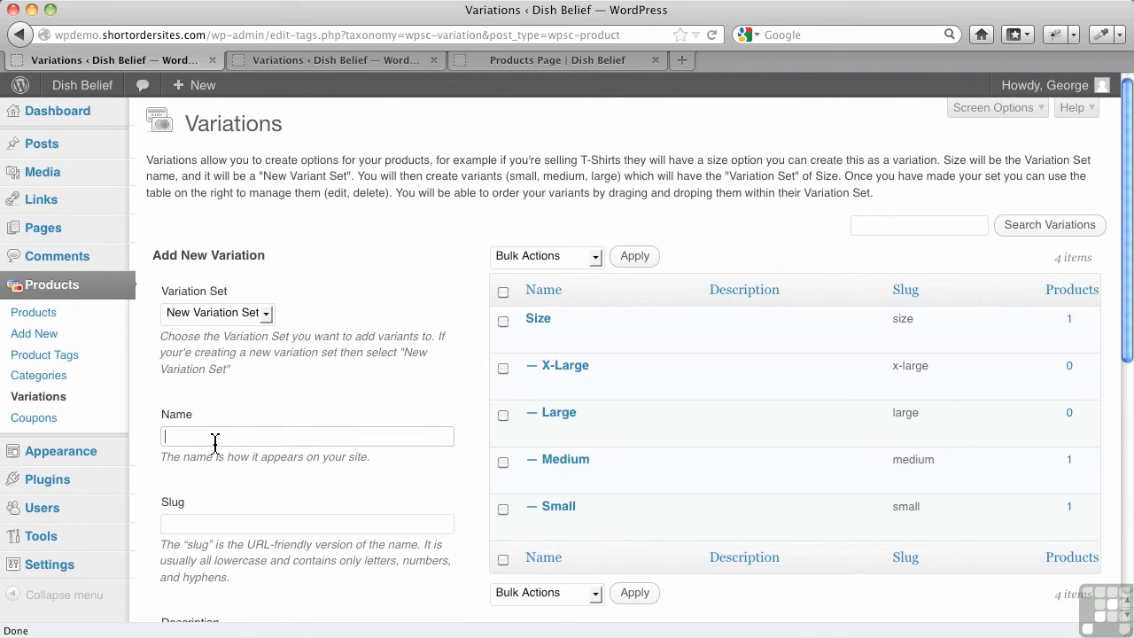
type("Colour")
scroll(271, 506, "down", 10)
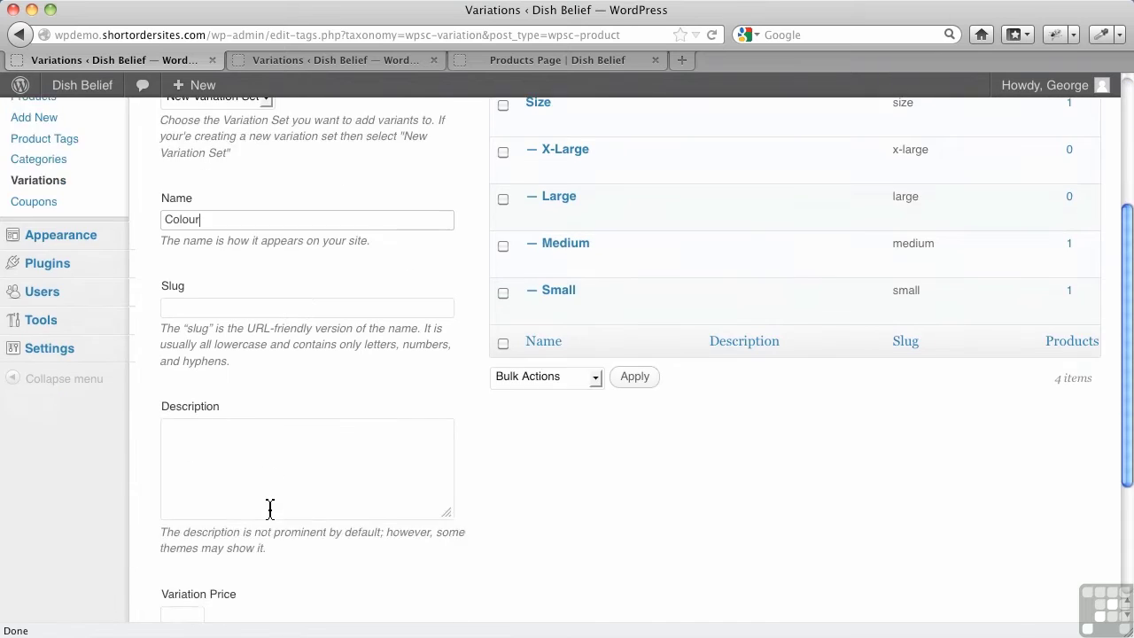
left_click(241, 532)
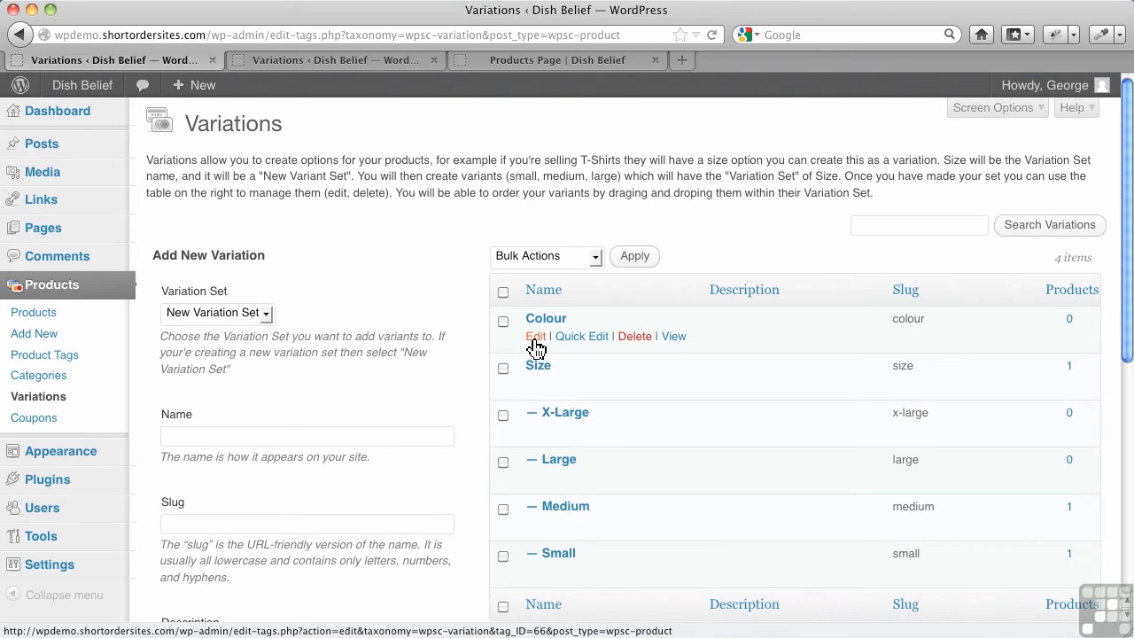
Open the Colour set's edit page and save it unchanged with Update
left_click(535, 338)
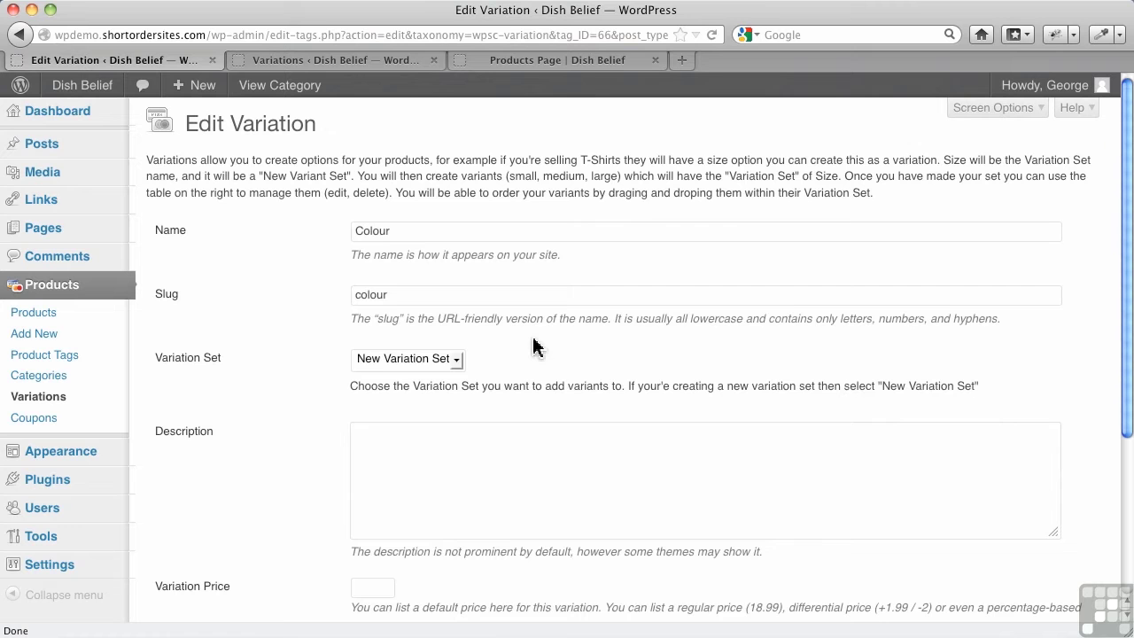
scroll(535, 345, "down", 5)
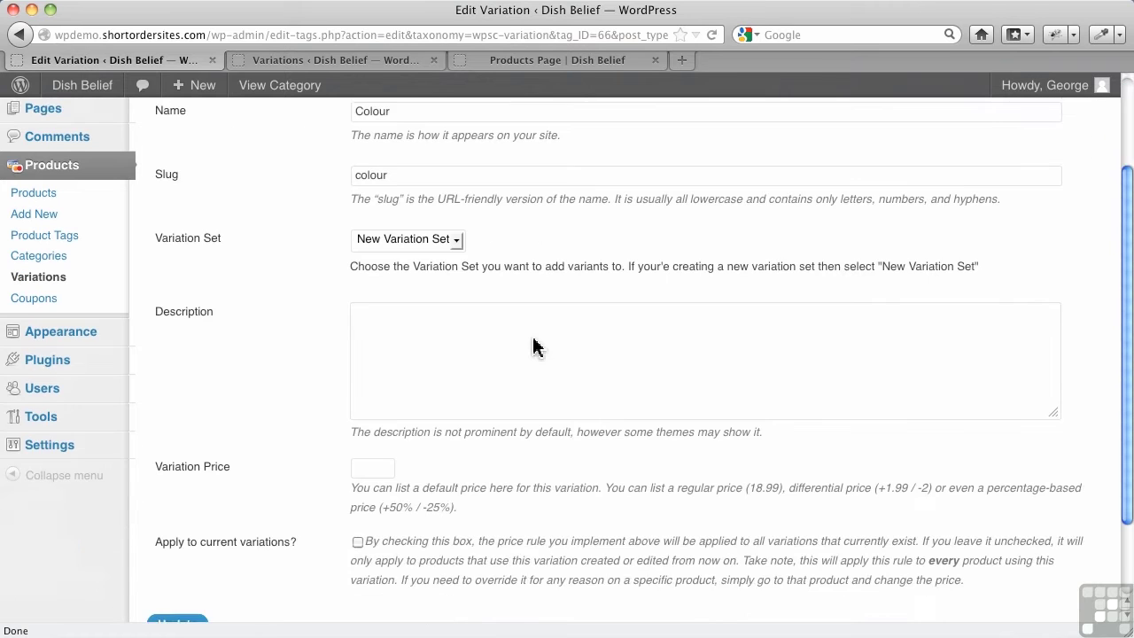
scroll(534, 341, "down", 1)
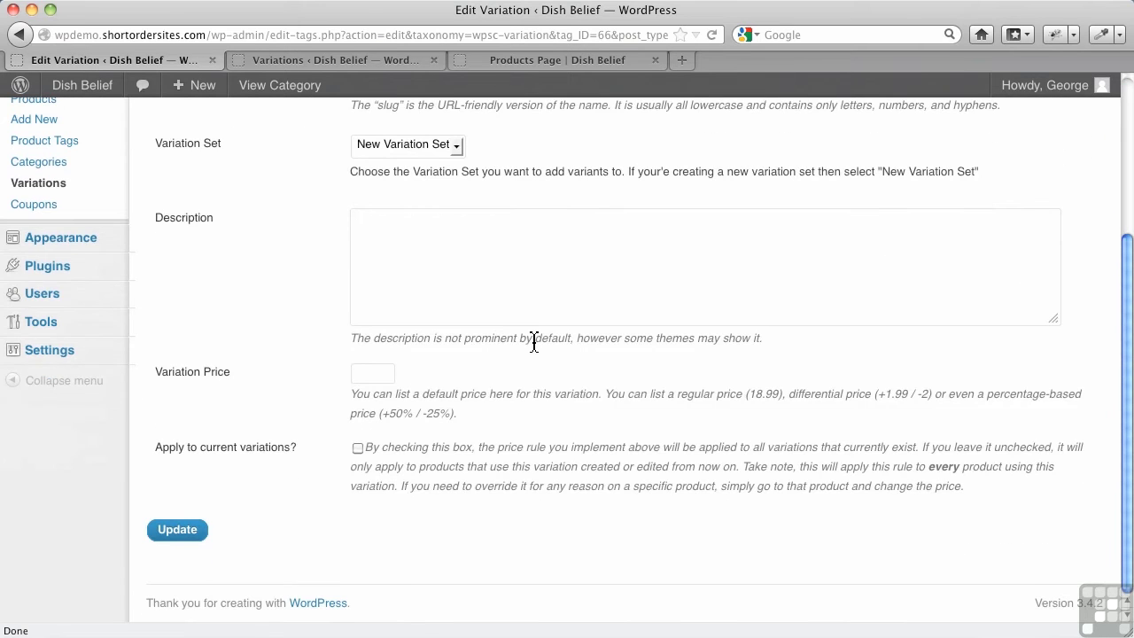
scroll(534, 343, "up", 5)
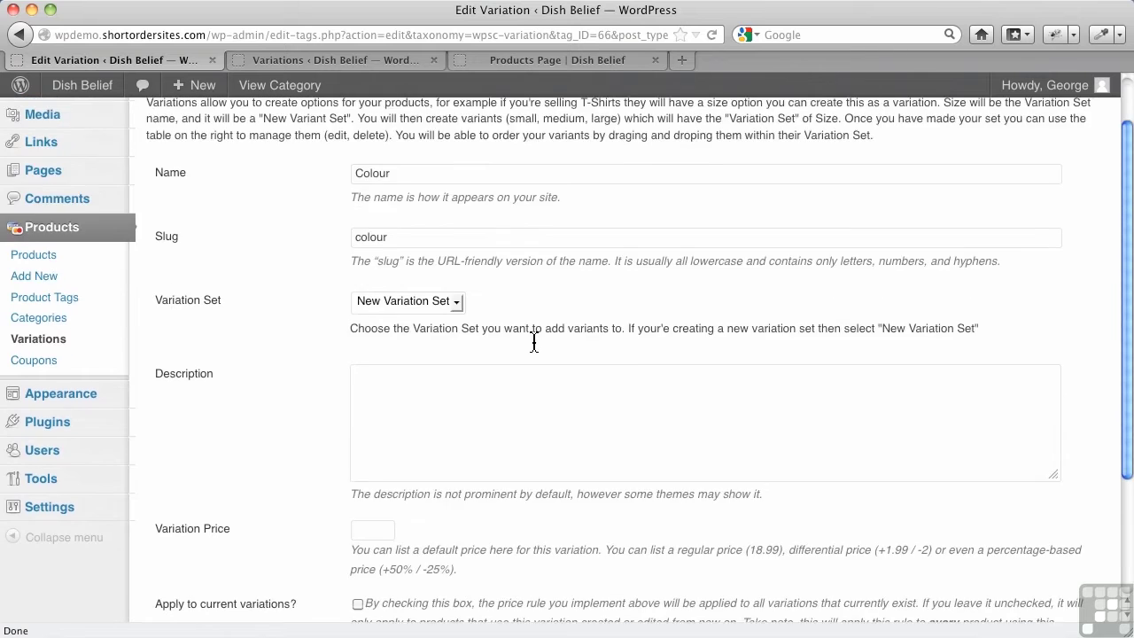
scroll(534, 346, "down", 5)
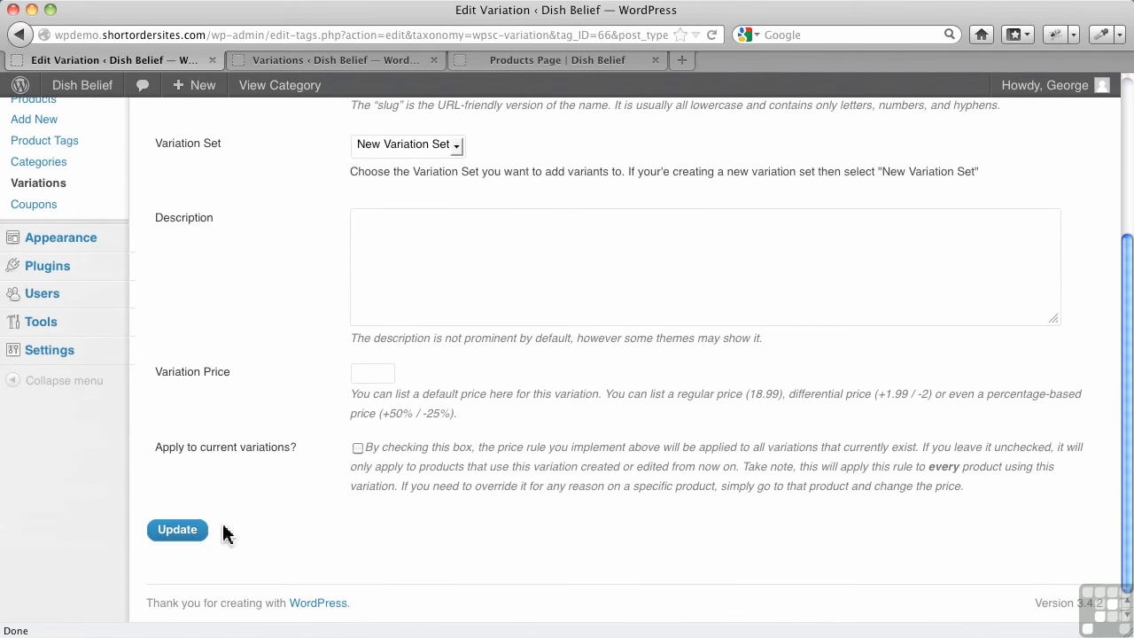
left_click(178, 532)
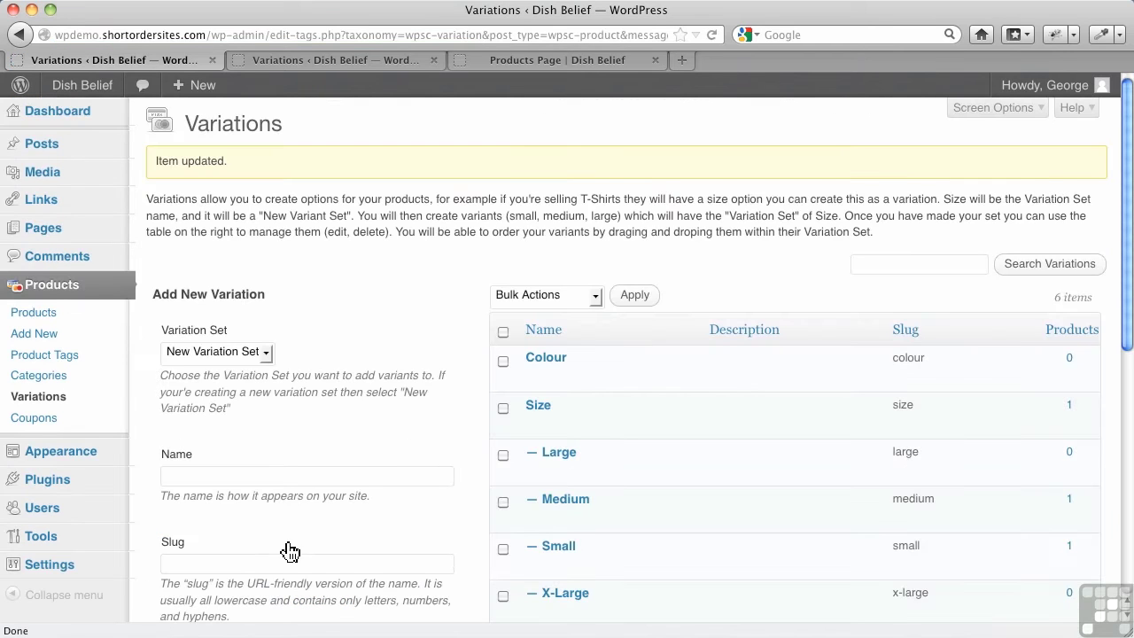
Add Red as a new variant in the Colour set
left_click(202, 358)
left_click(188, 390)
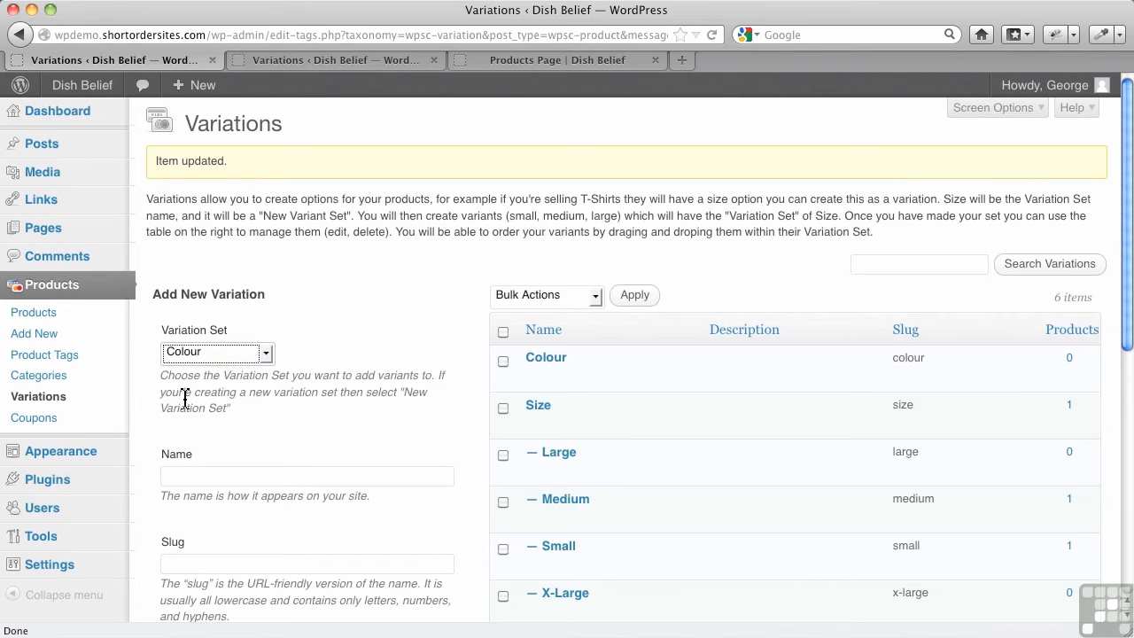
left_click(179, 474)
type("Red")
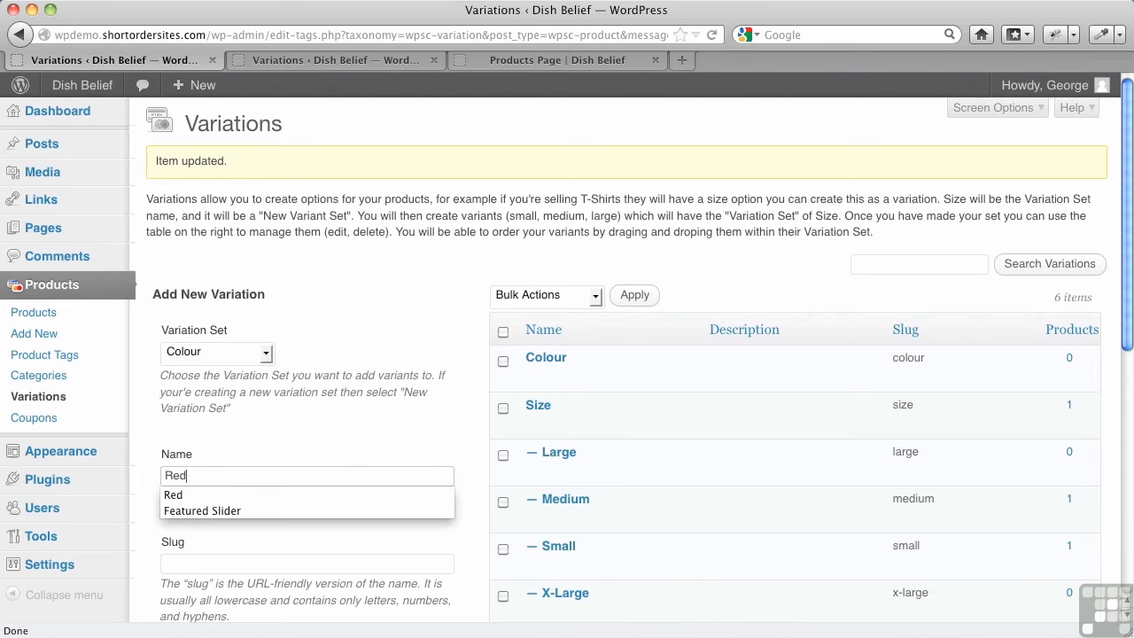
scroll(165, 492, "down", 1)
scroll(177, 494, "down", 10)
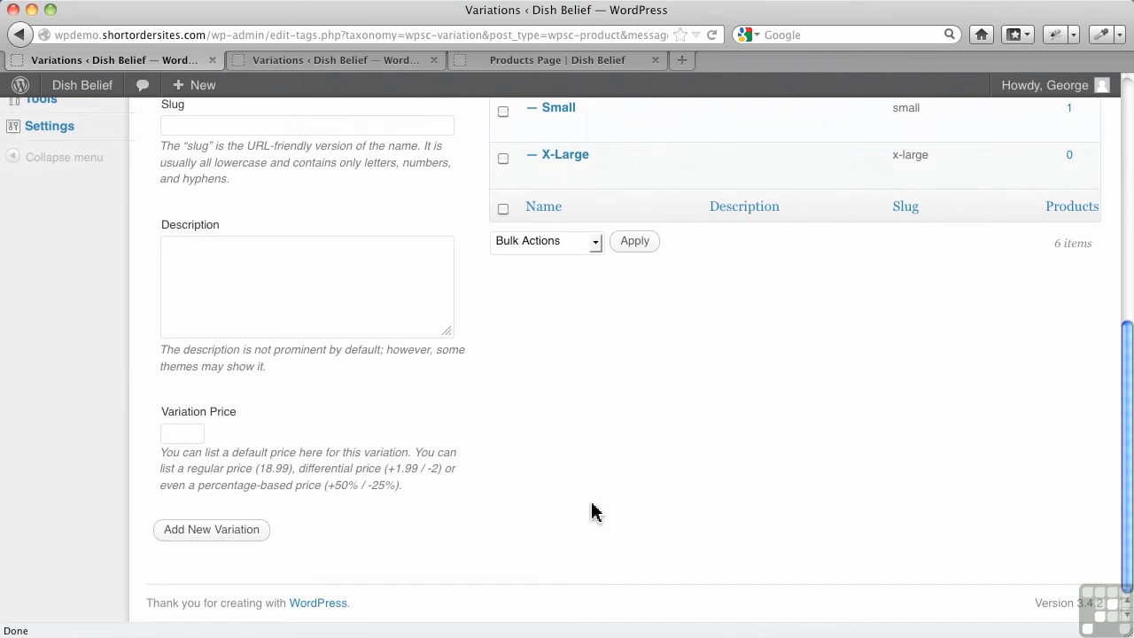
scroll(582, 410, "up", 10)
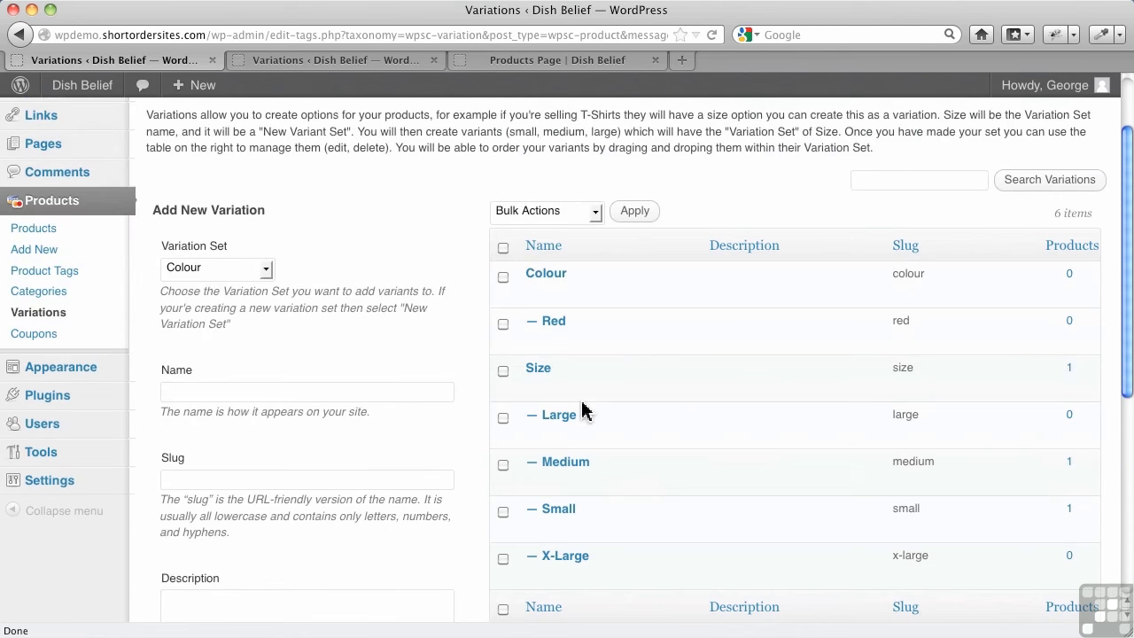
Add Blue as a second Colour variant, then go to the Products list
left_click(203, 395)
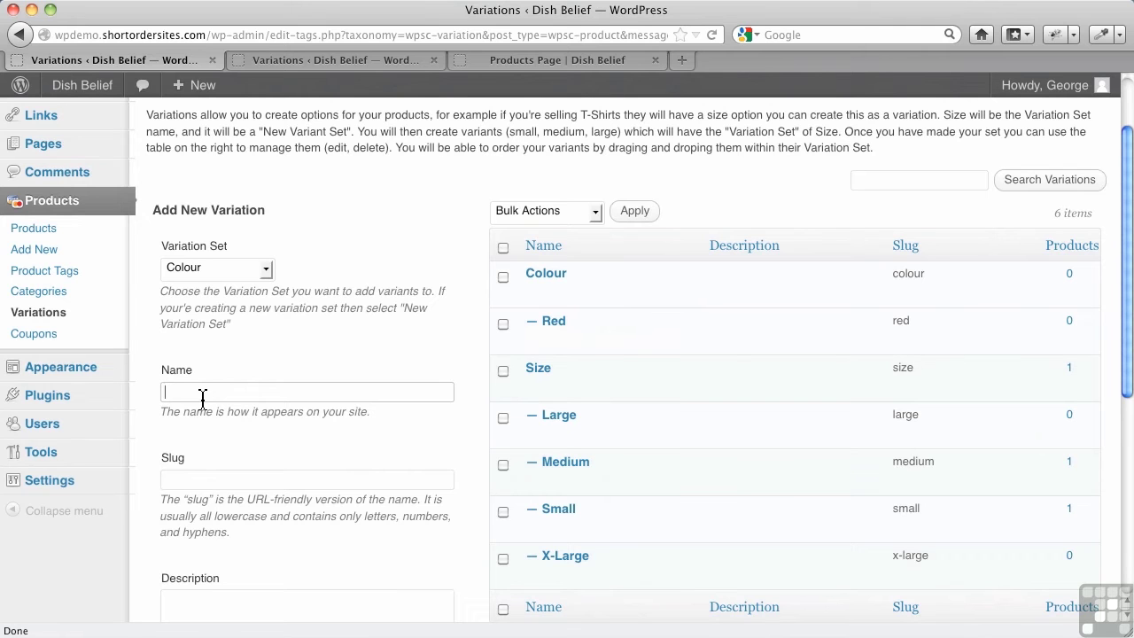
type("Blue")
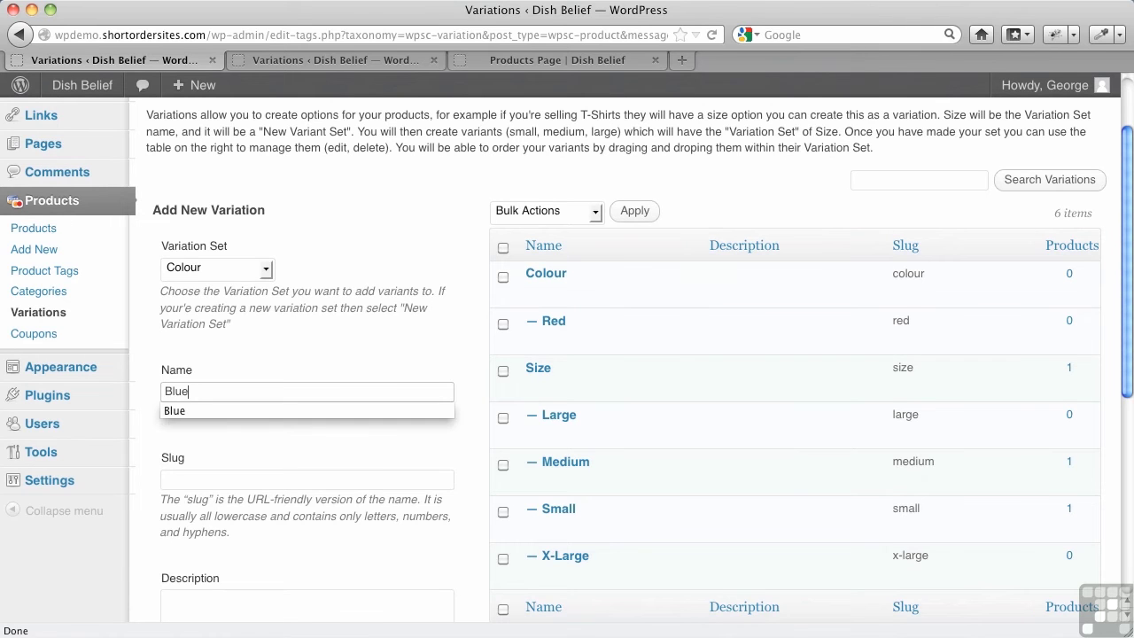
scroll(255, 519, "down", 6)
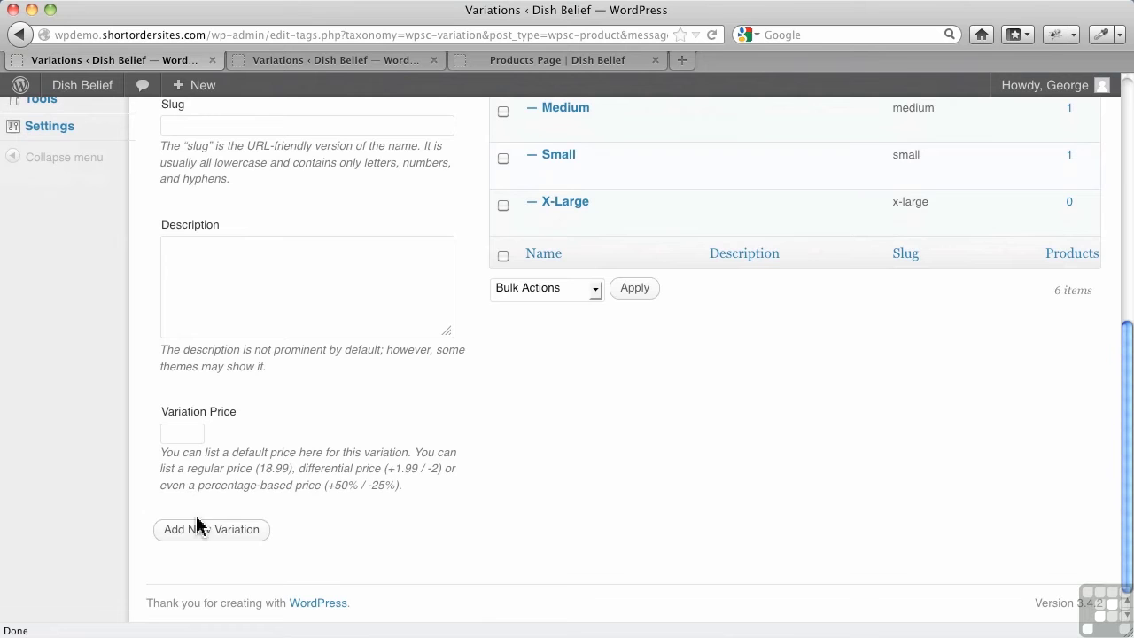
left_click(202, 534)
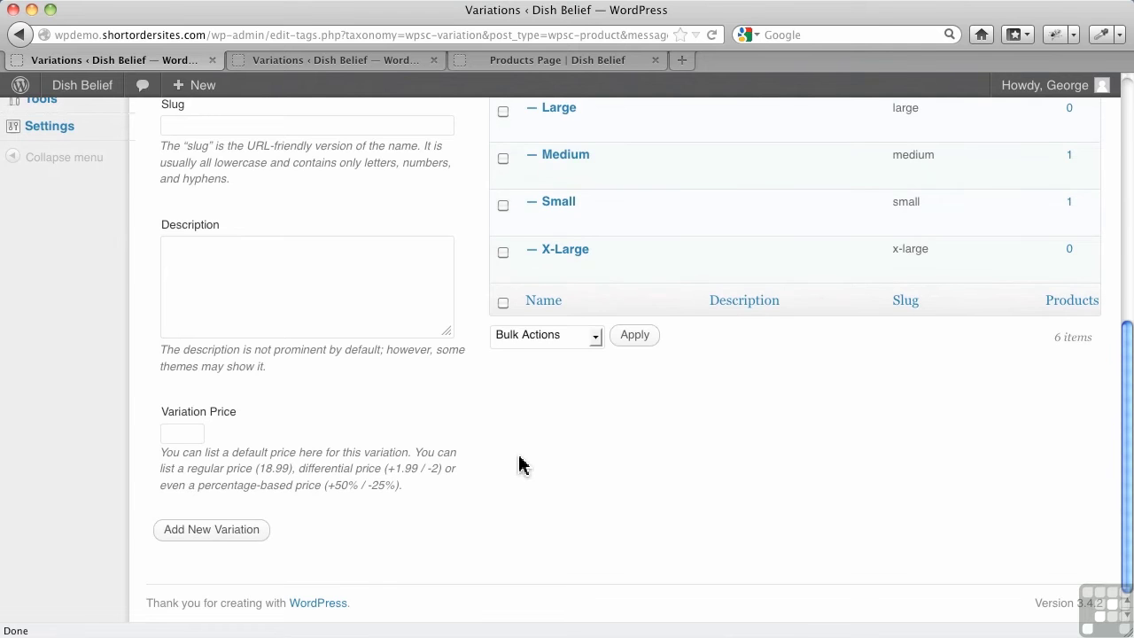
scroll(519, 462, "up", 8)
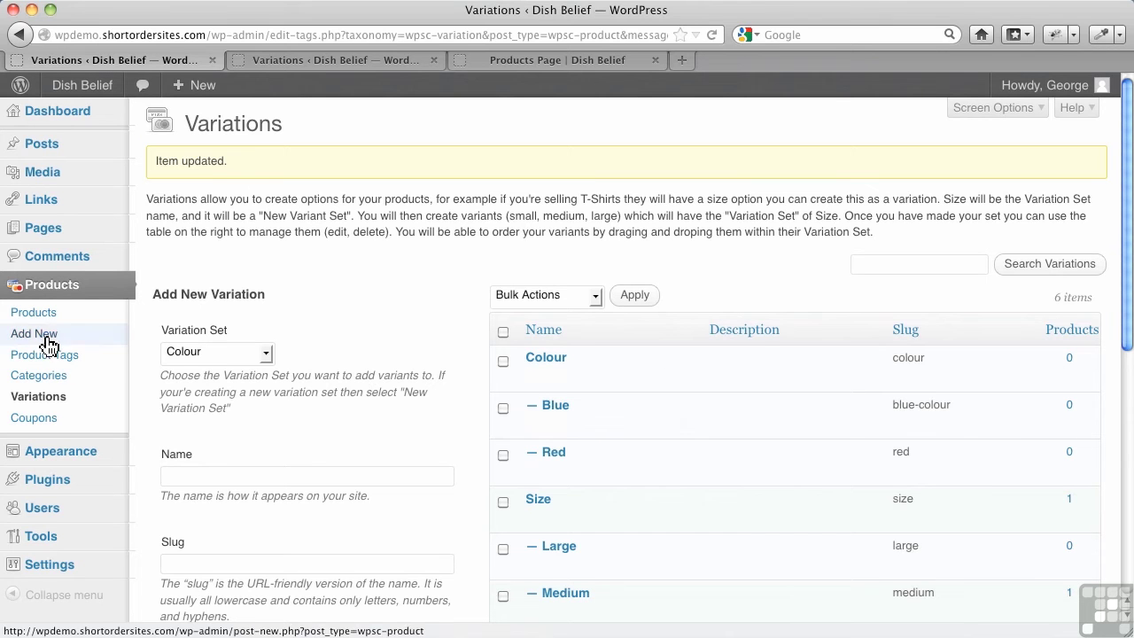
left_click(36, 312)
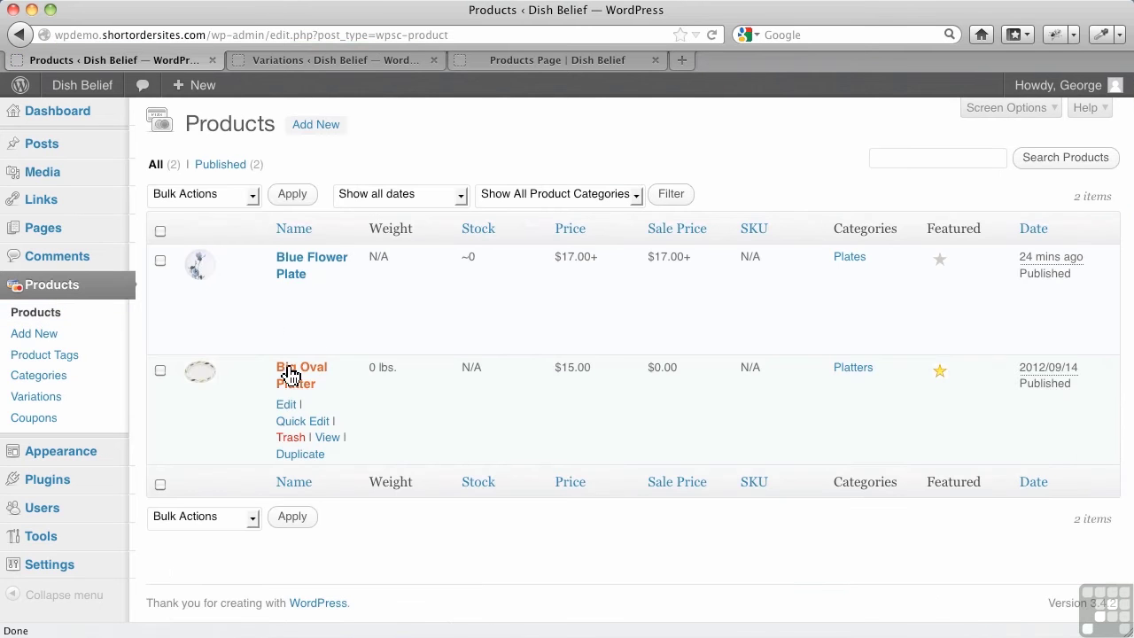
Open Big Oval Platter's edit page and scroll down to its Variations box
left_click(293, 376)
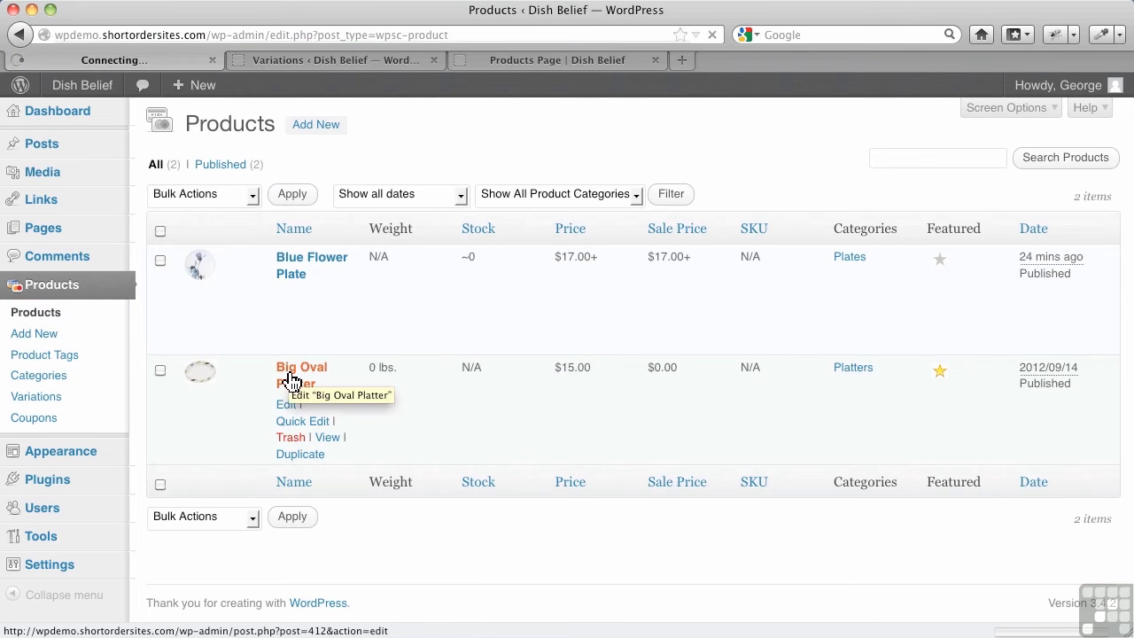
left_click(292, 379)
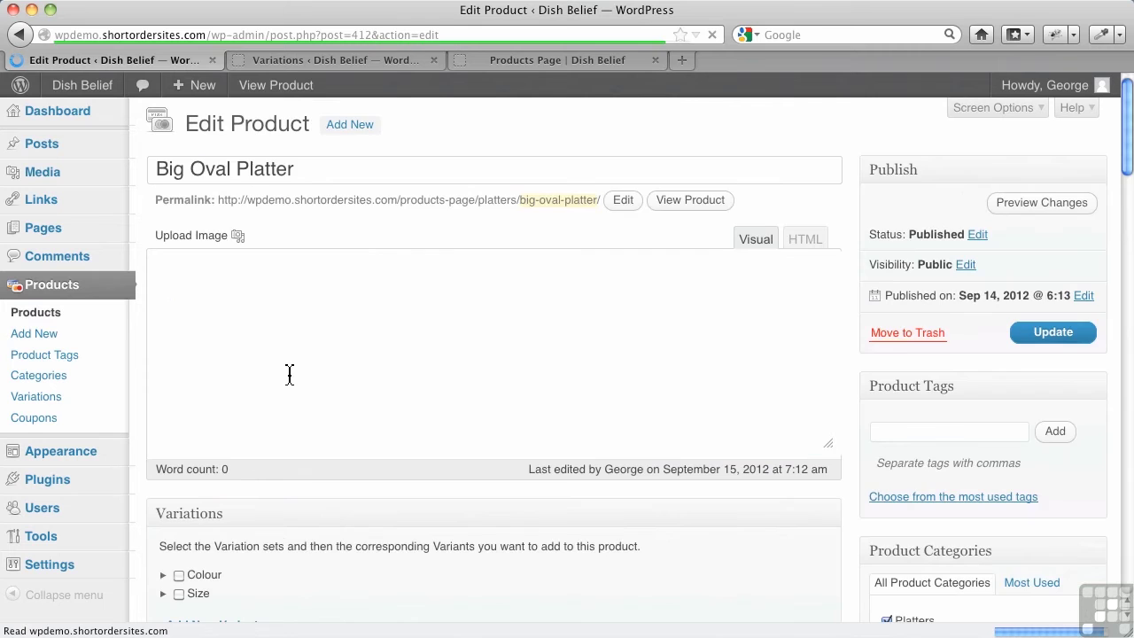
scroll(289, 374, "down", 5)
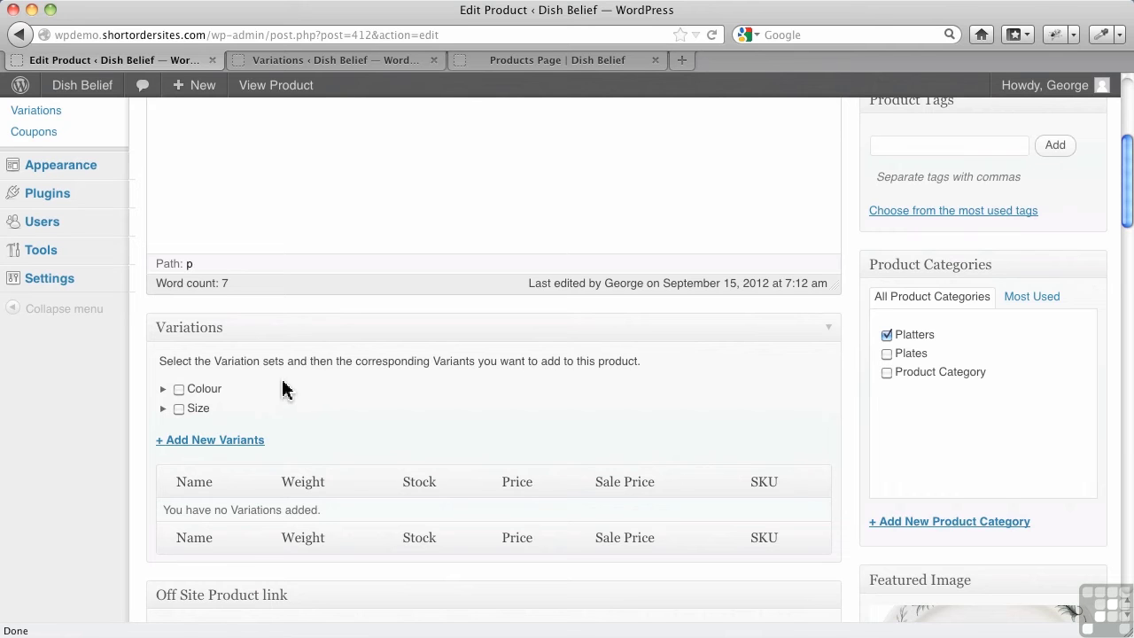
scroll(255, 403, "down", 3)
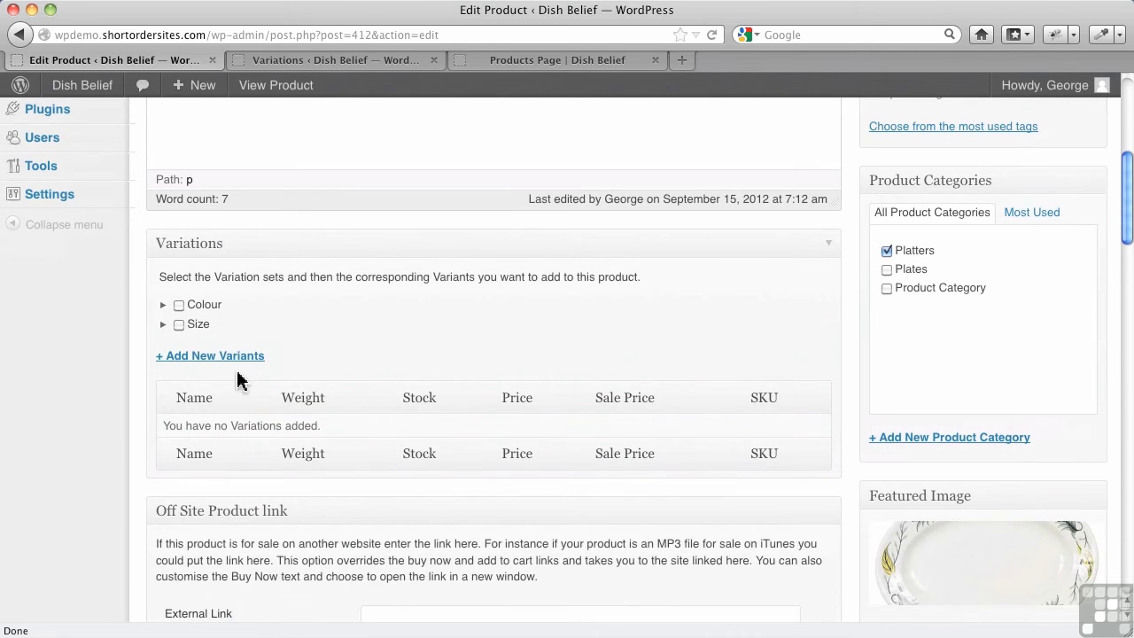
Select the Colour set with Blue and Red and apply it to Big Oval Platter
left_click(241, 356)
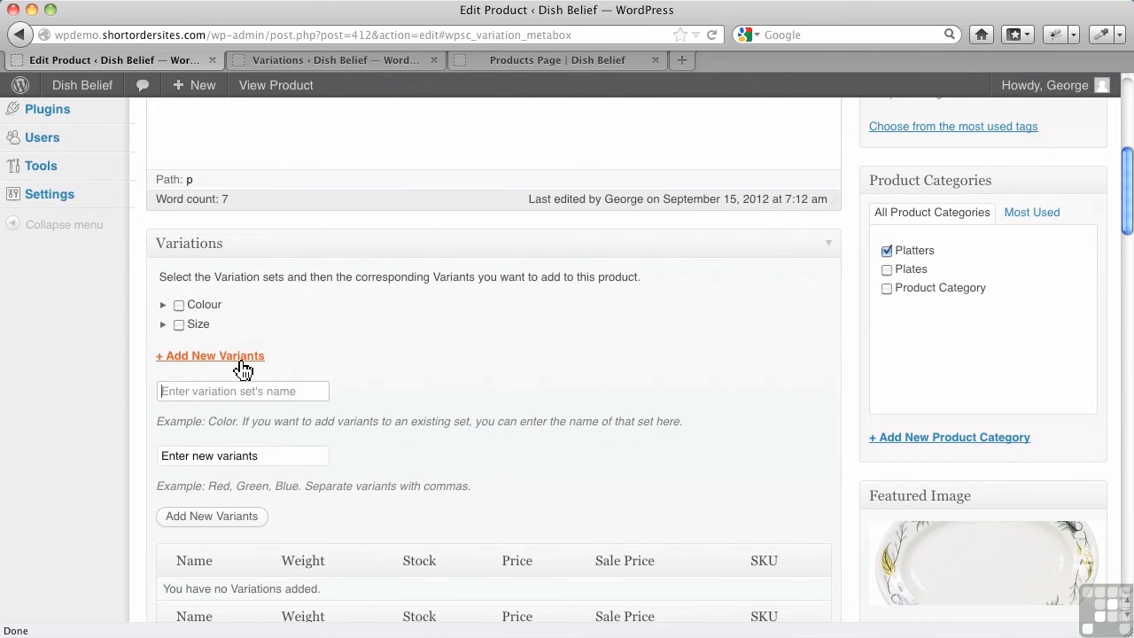
left_click(291, 323)
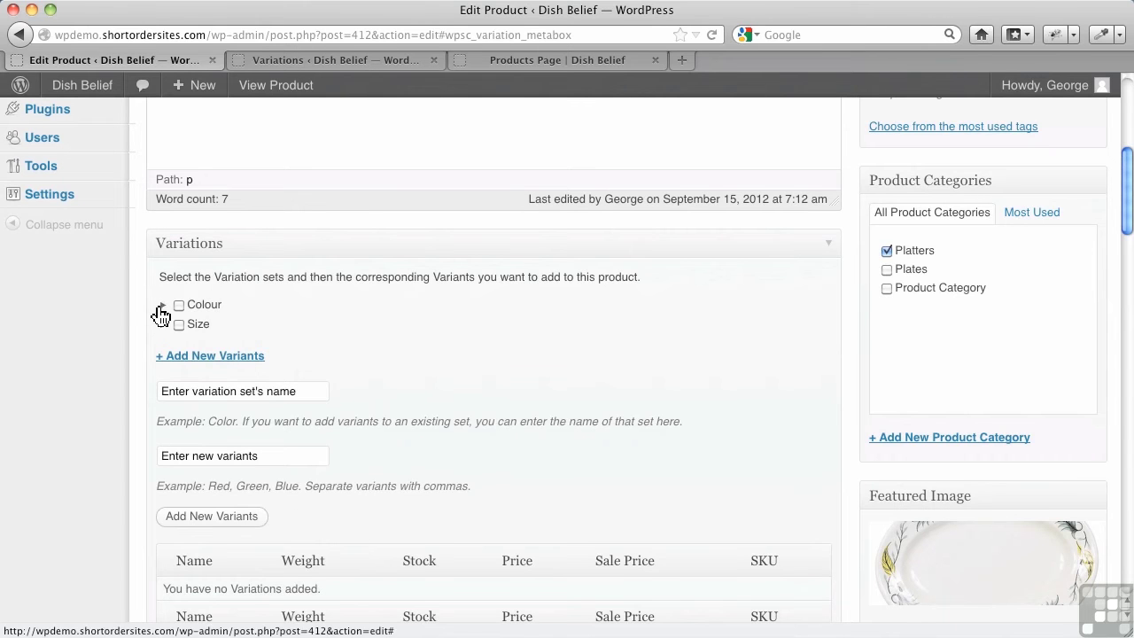
left_click(162, 306)
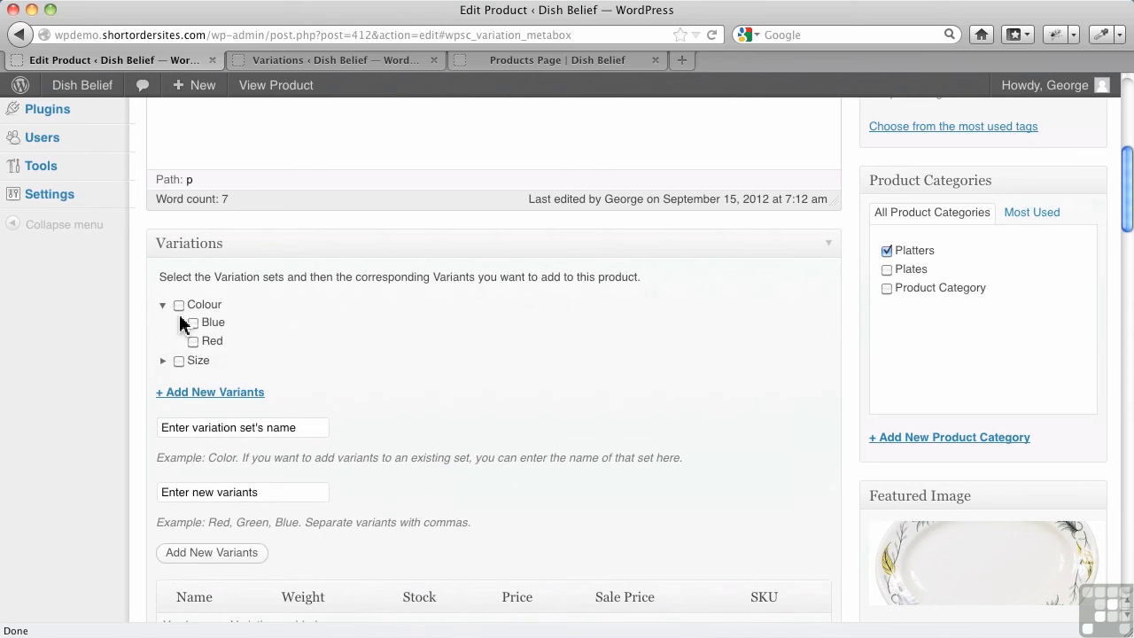
left_click(179, 305)
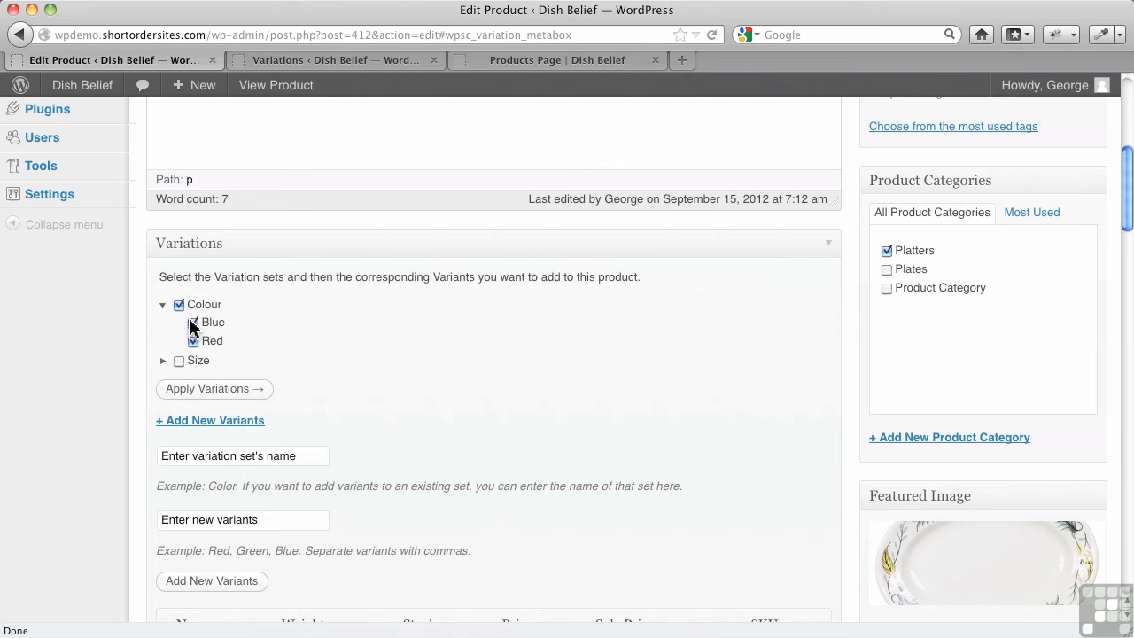
scroll(286, 346, "down", 5)
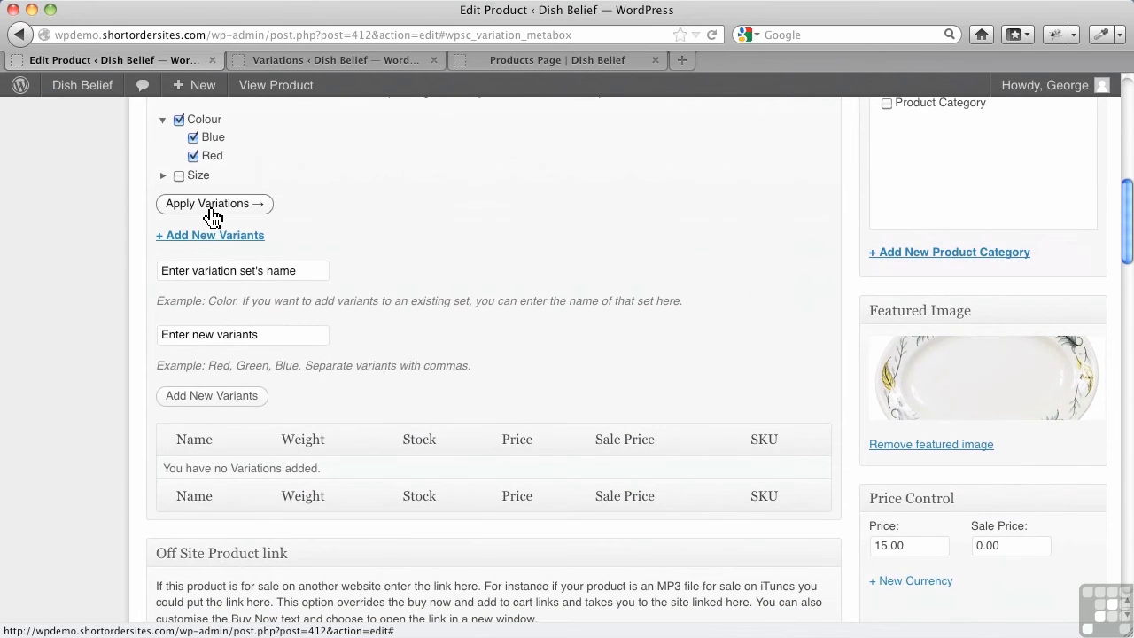
left_click(212, 205)
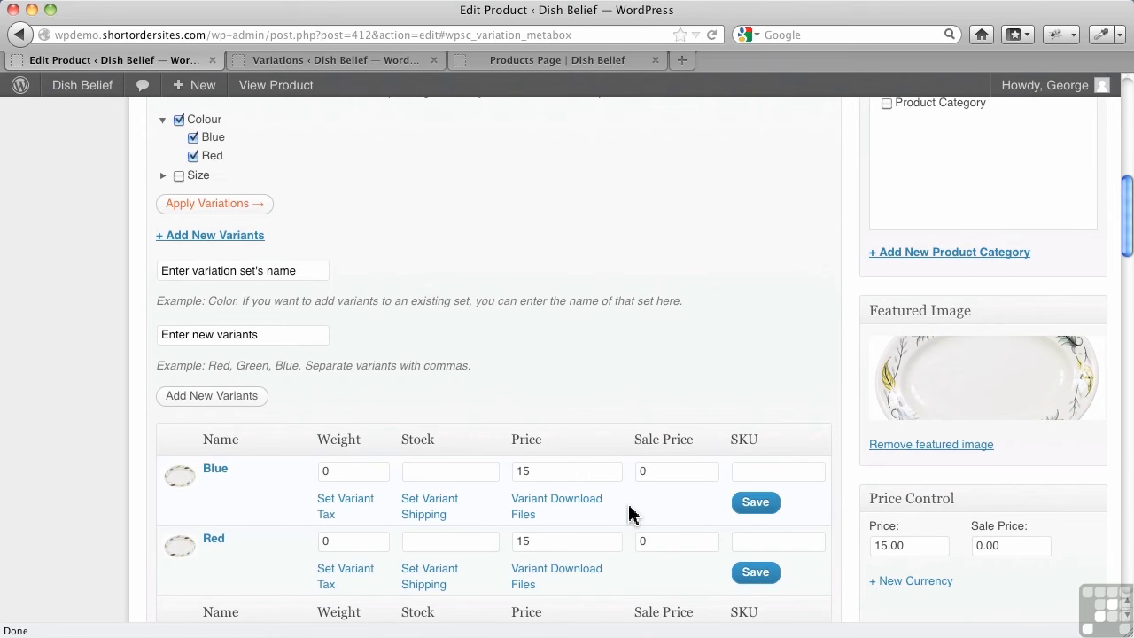
scroll(549, 492, "down", 2)
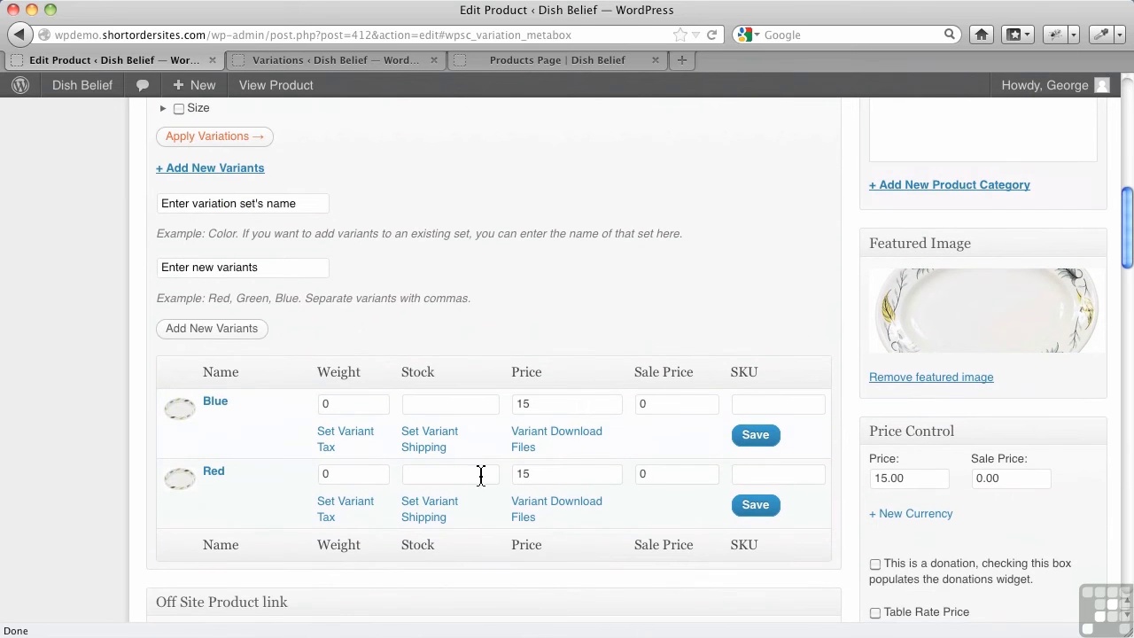
Open the Blue variant's shipping settings, then return to the top of the Big Oval Platter (Blue) page
left_click(426, 453)
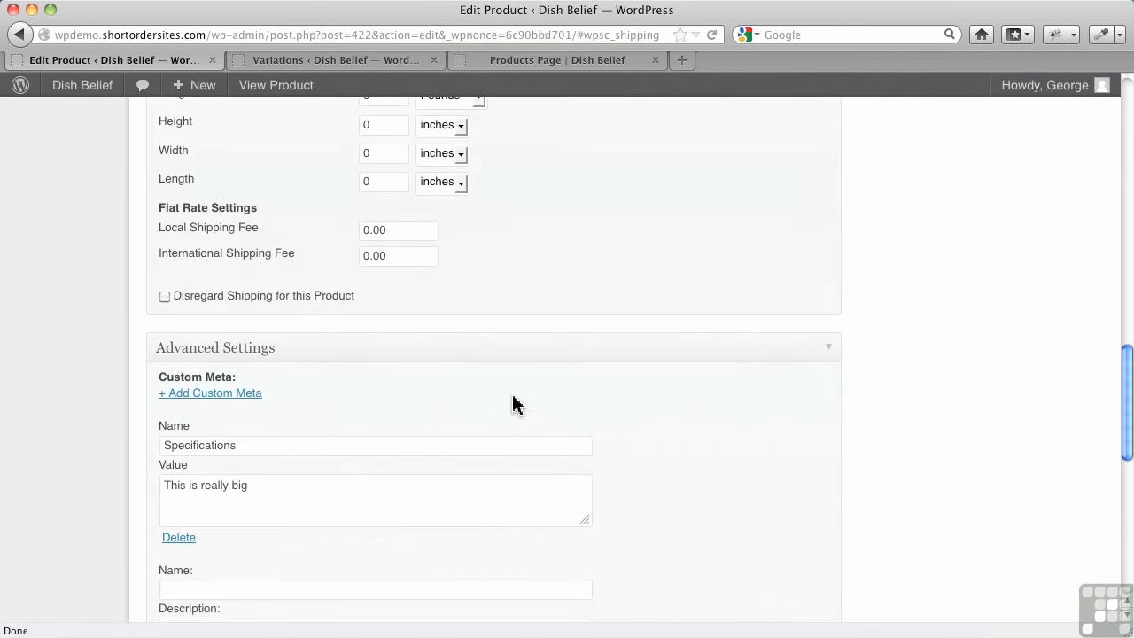
scroll(532, 380, "up", 8)
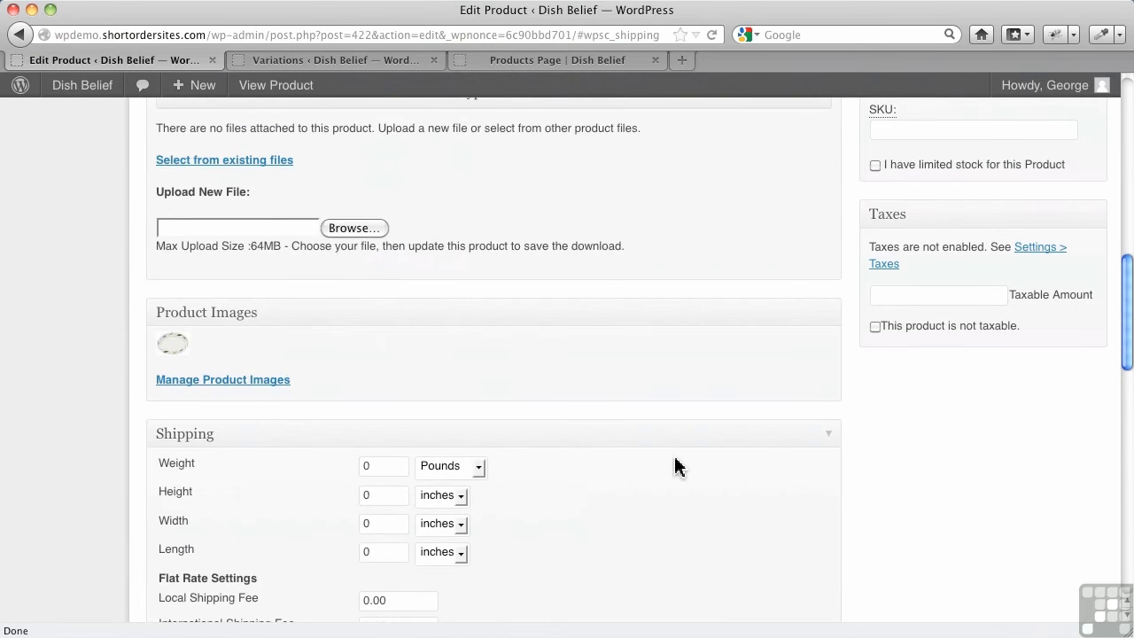
scroll(676, 461, "up", 4)
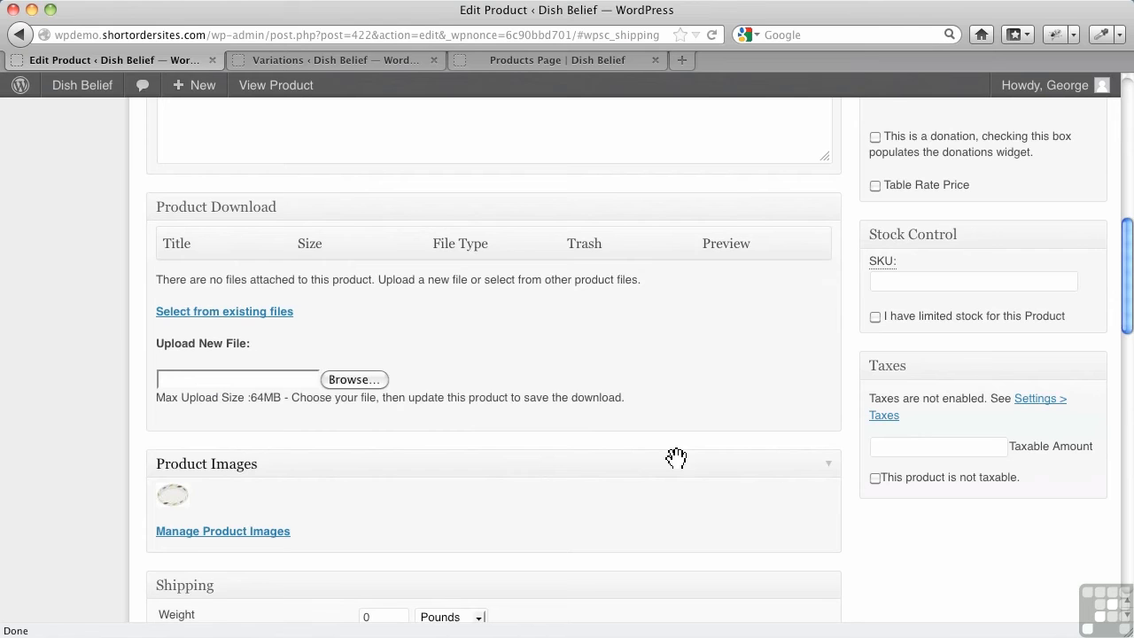
scroll(676, 458, "up", 14)
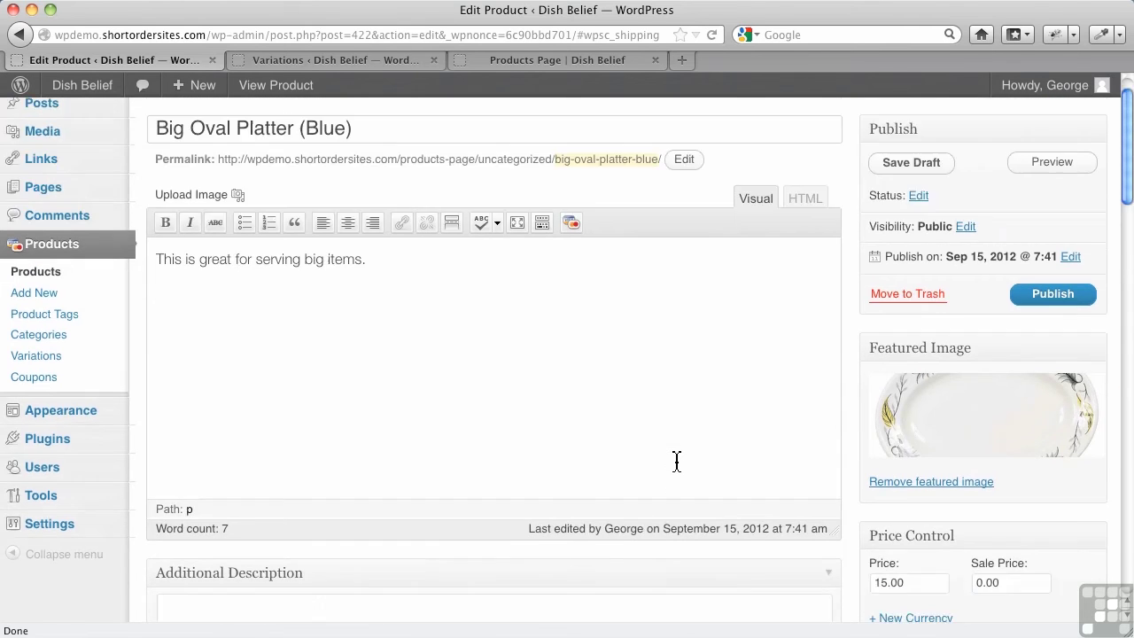
scroll(676, 460, "up", 1)
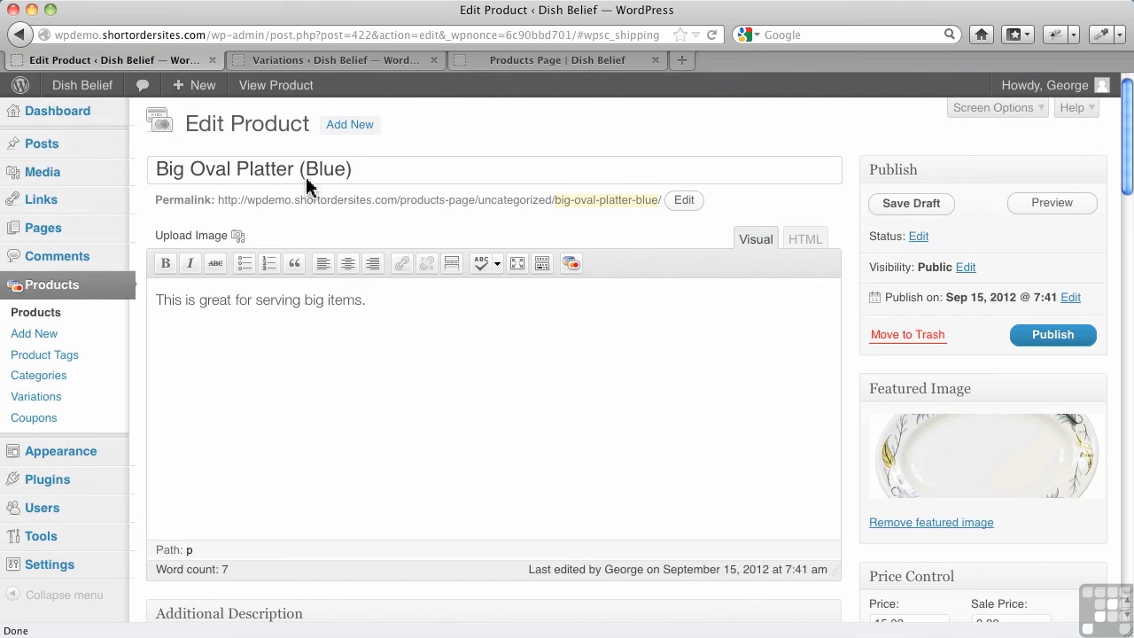
Load the all-products list in the Variations tab, then return to the Big Oval Platter (Blue) draft
left_click(291, 65)
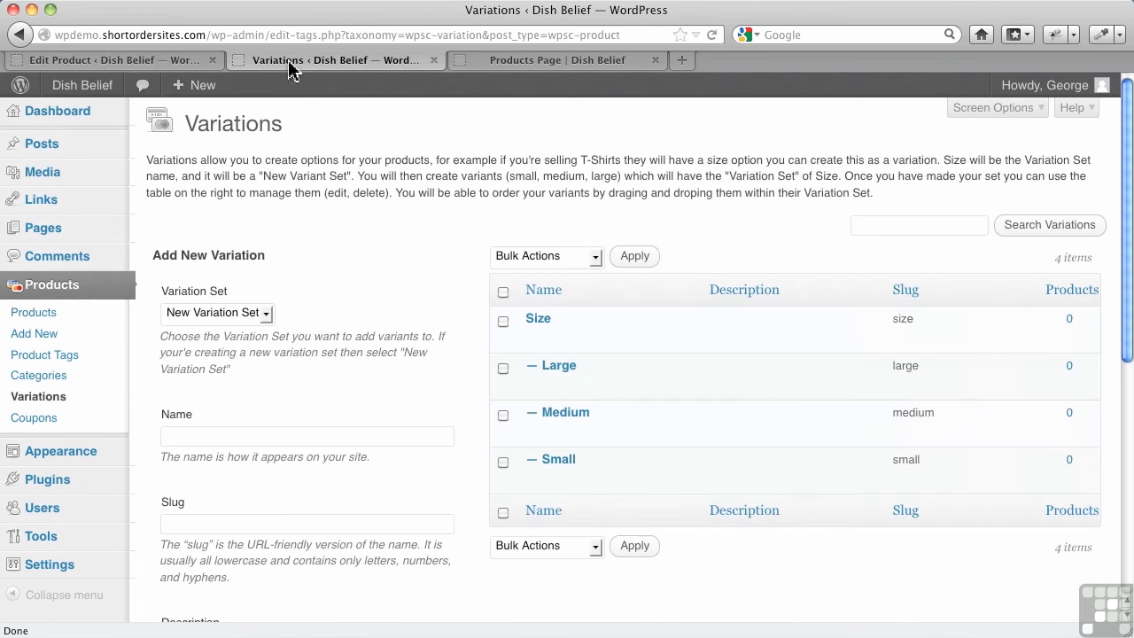
left_click(46, 314)
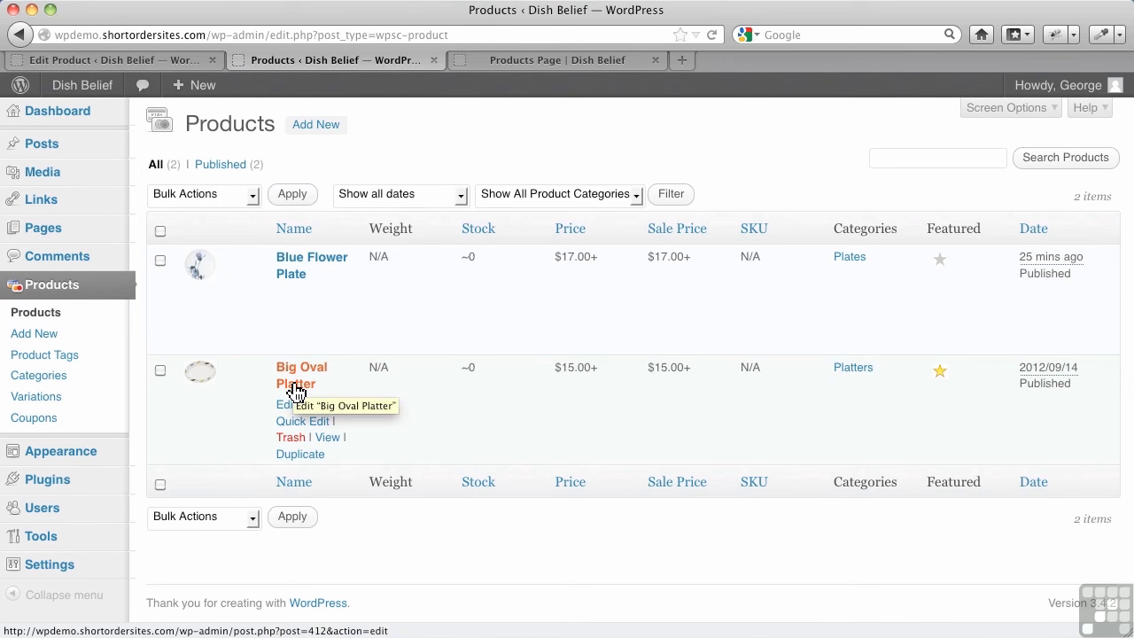
left_click(175, 62)
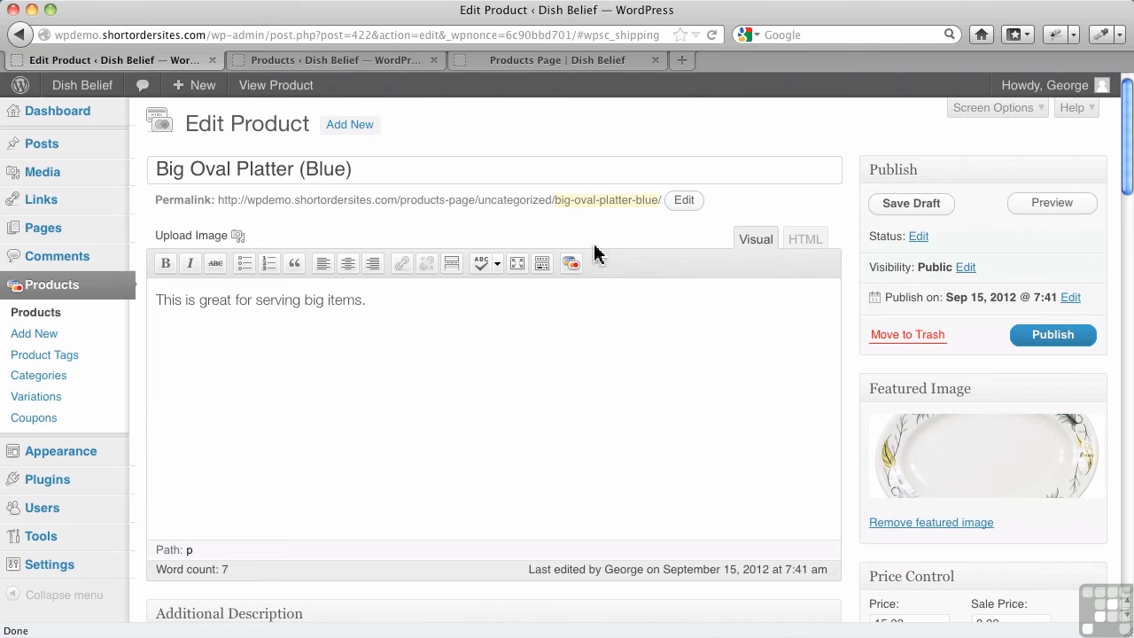
Look over the Blue variation's settings and go back to the parent Big Oval Platter page
scroll(383, 424, "down", 10)
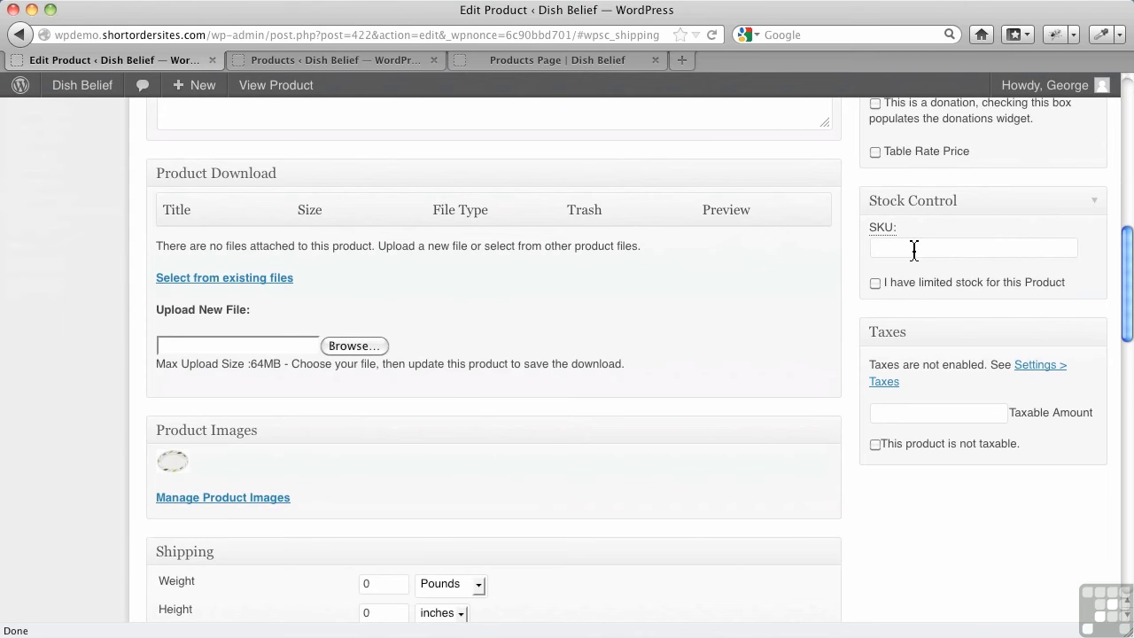
scroll(518, 394, "down", 5)
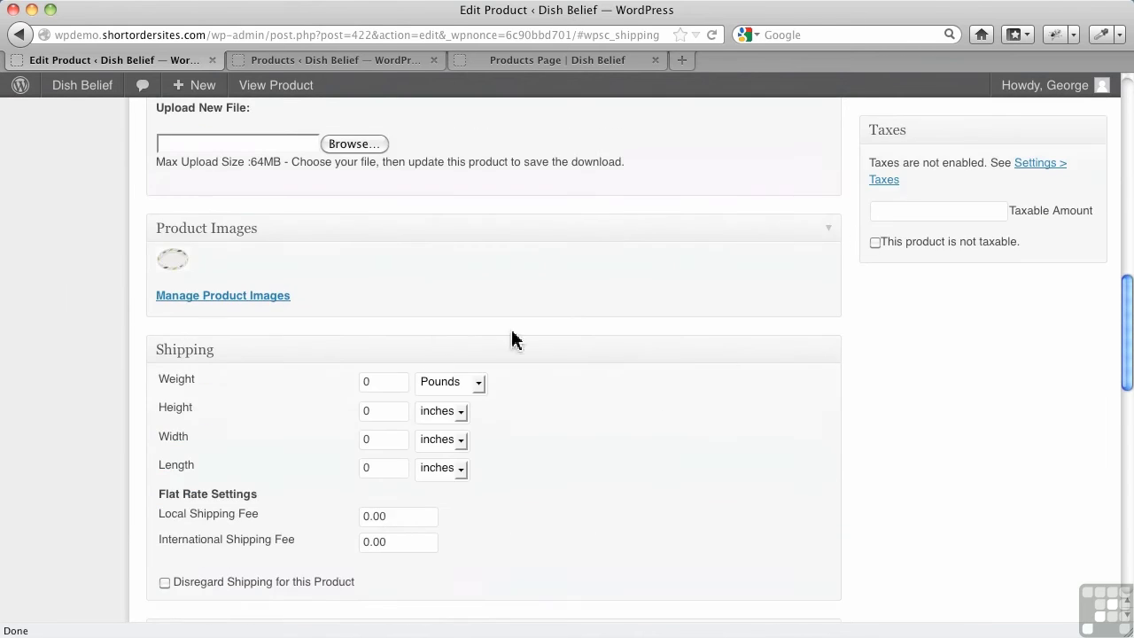
scroll(428, 415, "down", 6)
scroll(423, 410, "up", 15)
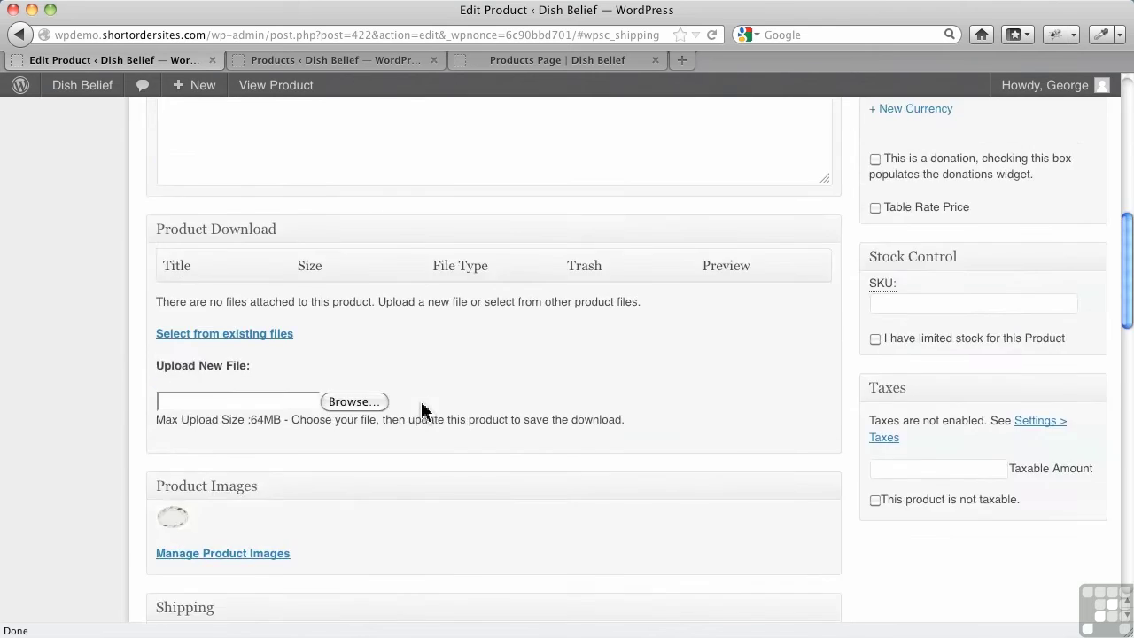
scroll(421, 410, "up", 5)
left_click(19, 35)
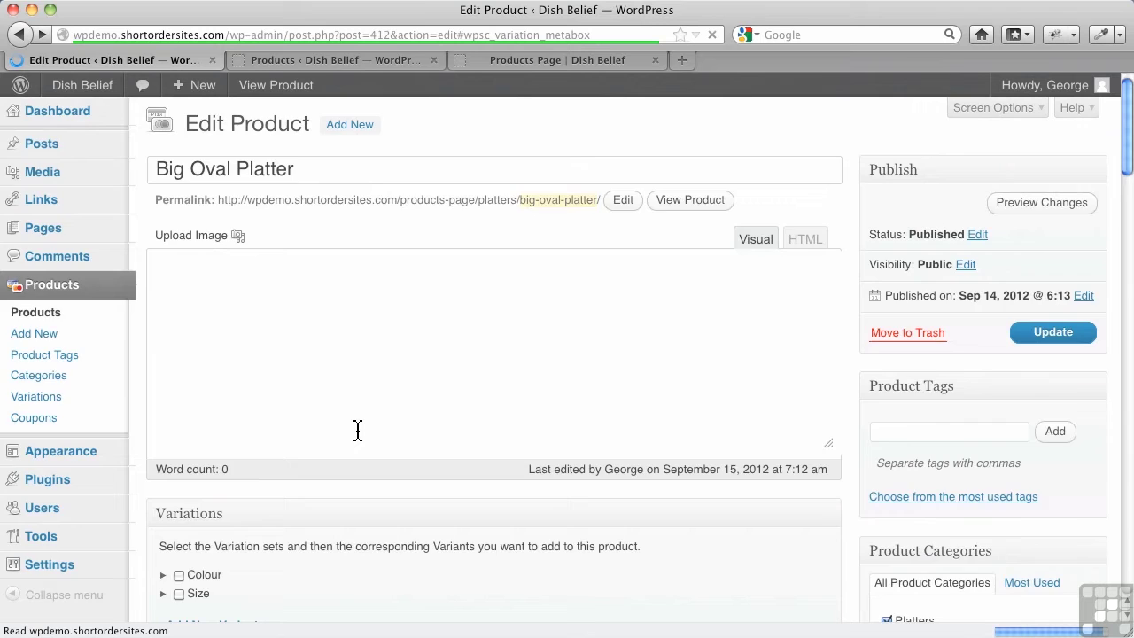
Tick the Colour variation set (Blue, Red) and apply it to Big Oval Platter
scroll(360, 432, "up", 8)
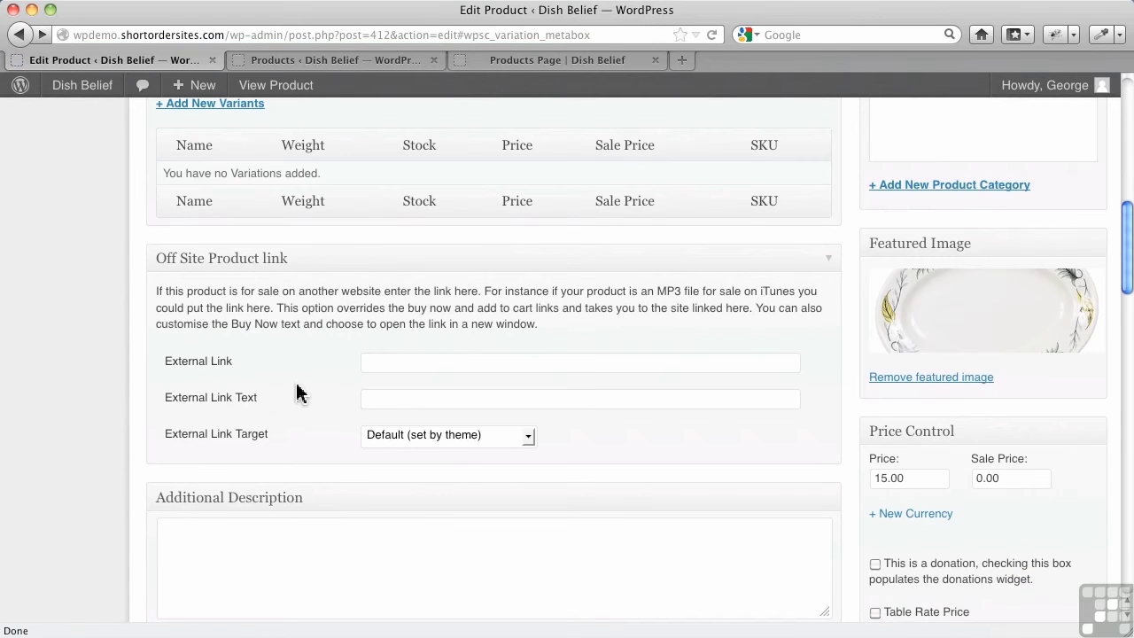
scroll(349, 443, "down", 1)
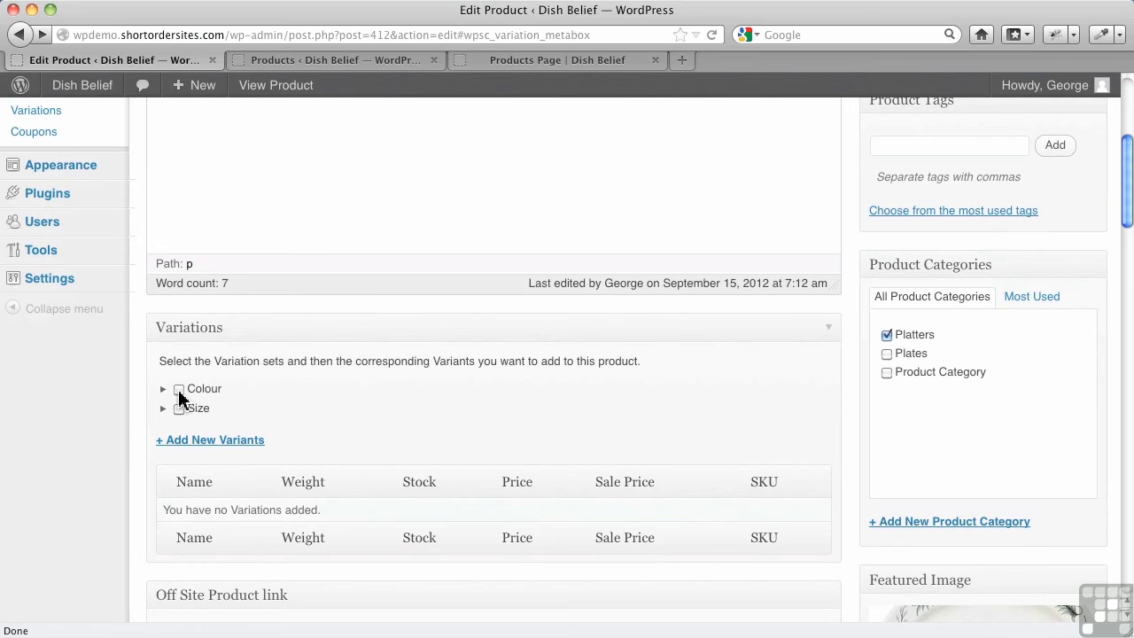
left_click(178, 389)
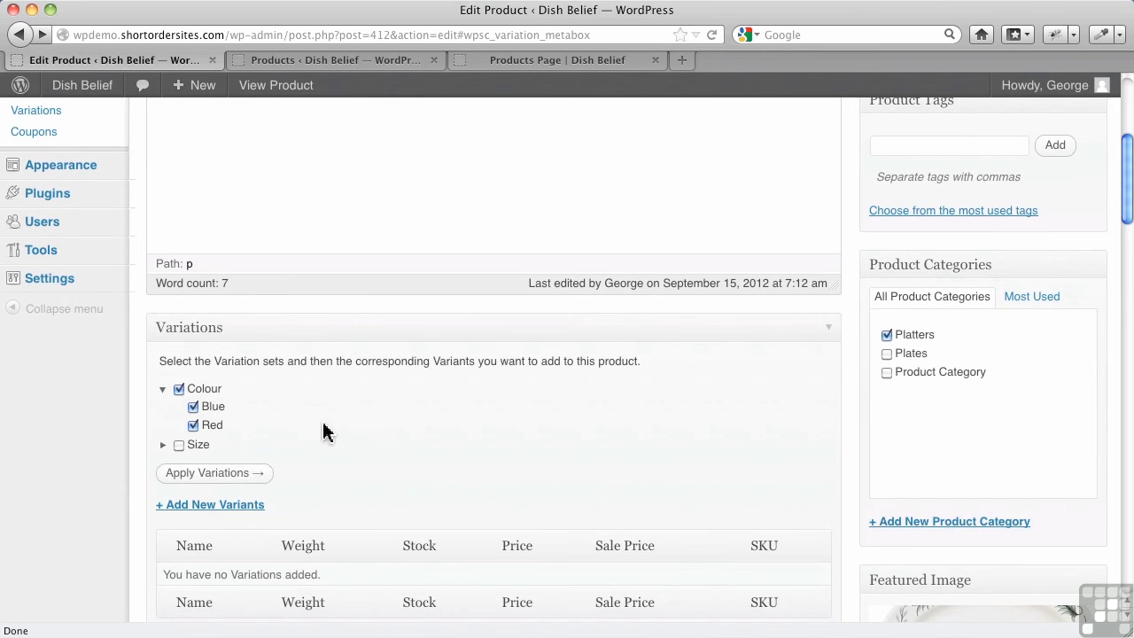
left_click(217, 475)
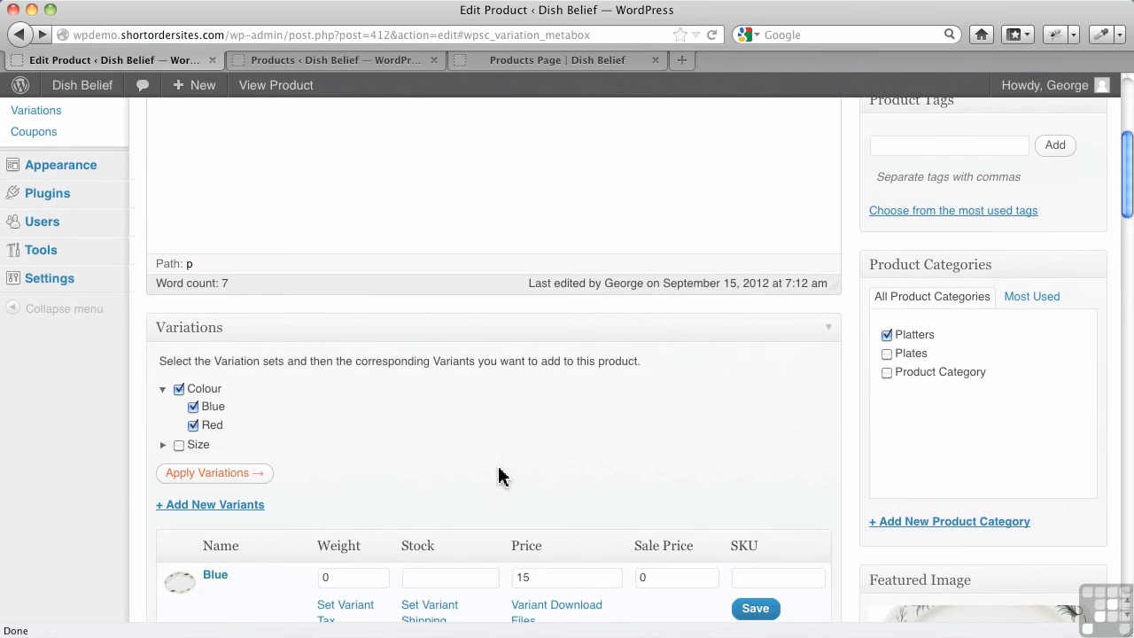
Save the Blue and Red variant rows, then update the product
scroll(512, 471, "down", 2)
scroll(512, 471, "down", 5)
left_click(760, 375)
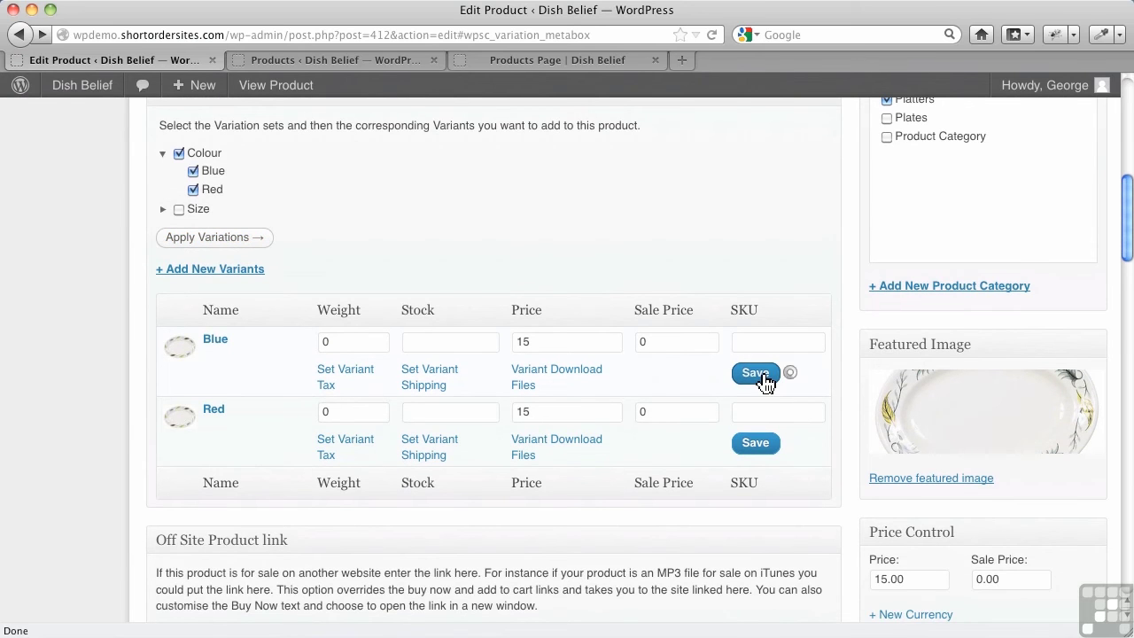
left_click(749, 446)
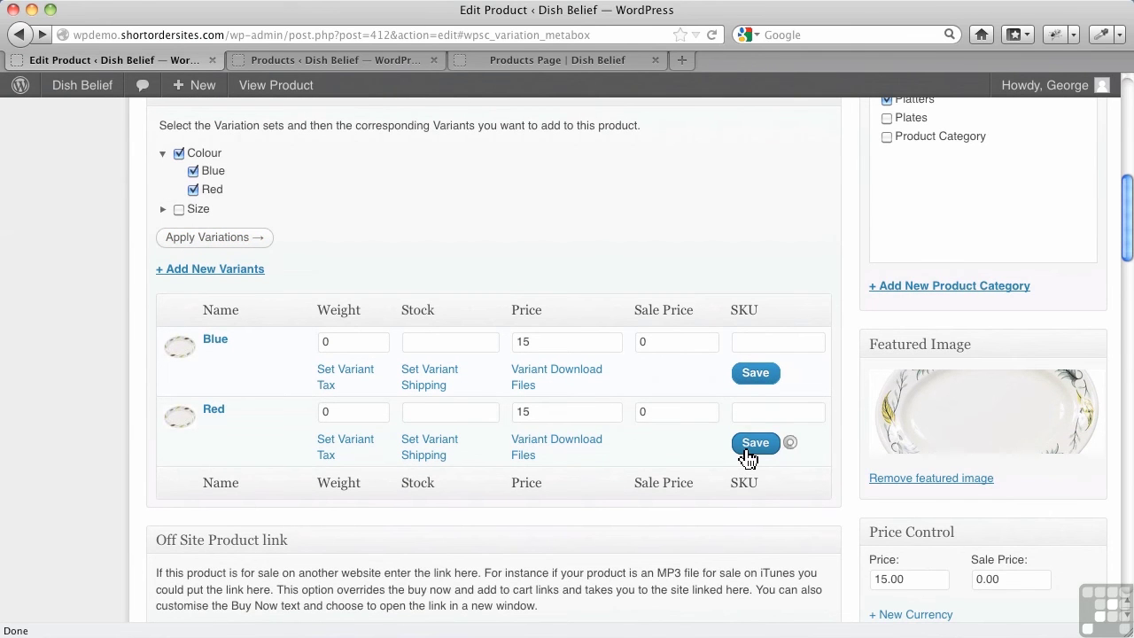
scroll(860, 198, "up", 10)
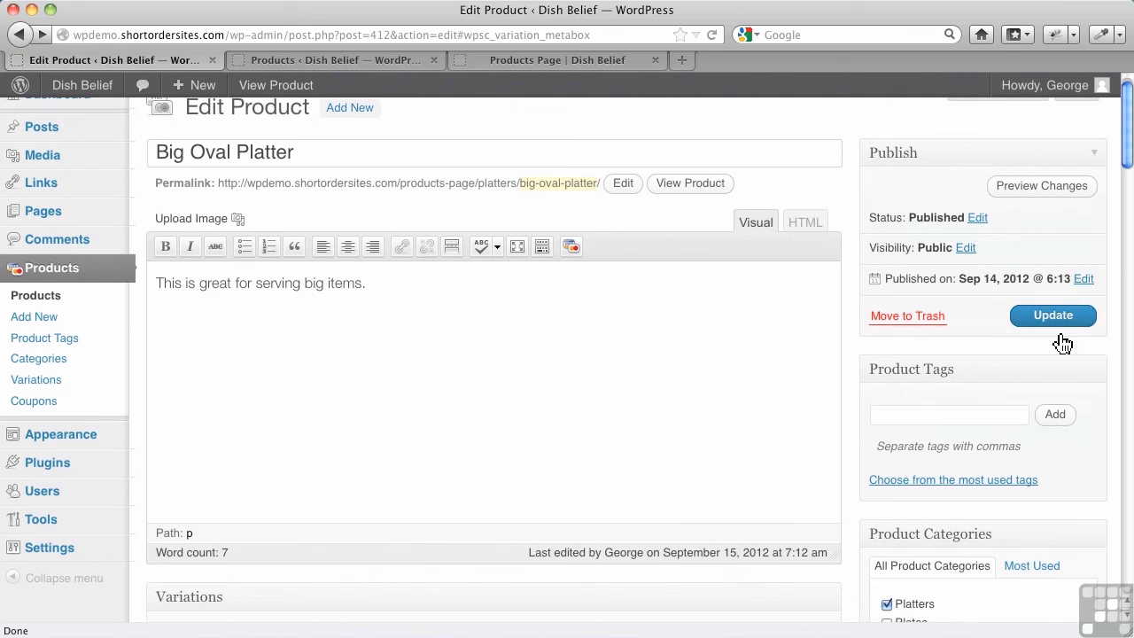
left_click(1054, 328)
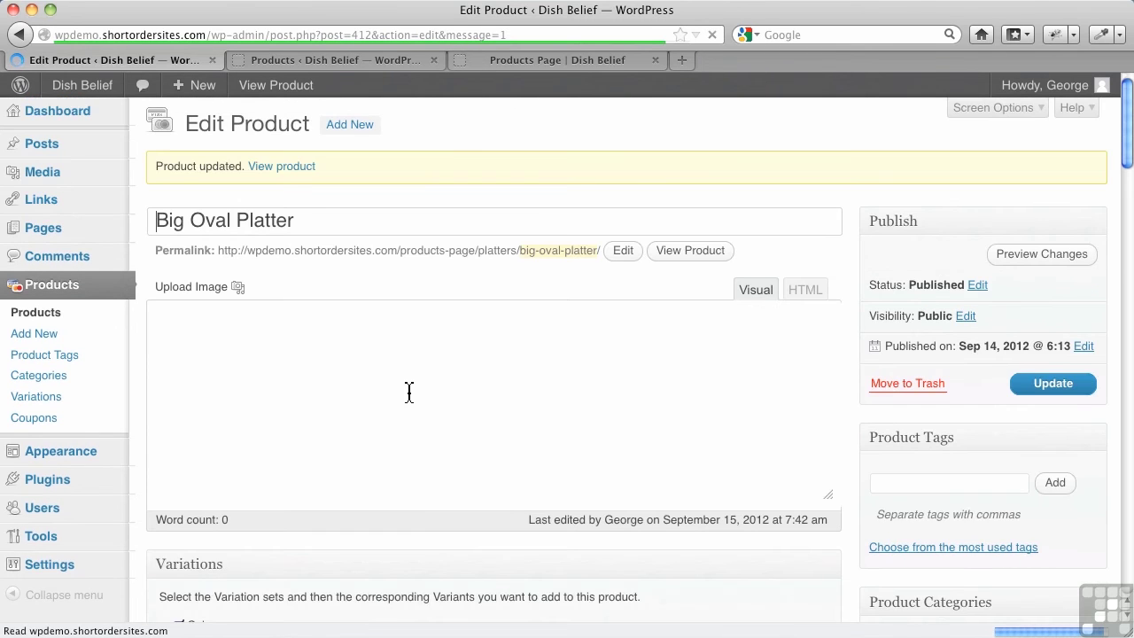
scroll(408, 392, "down", 8)
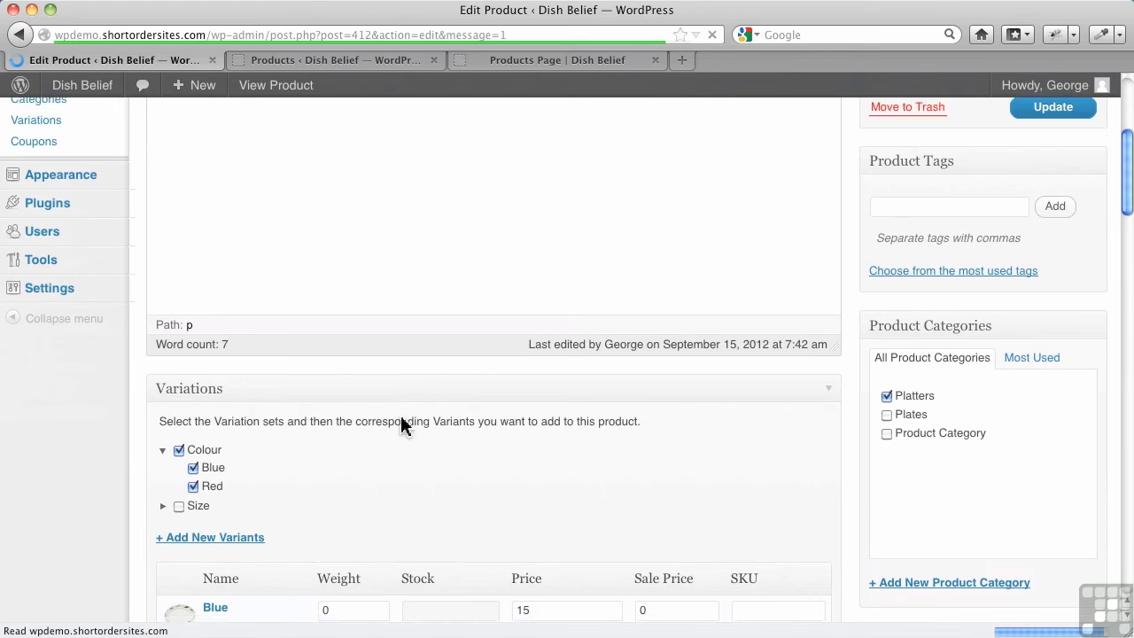
scroll(410, 442, "down", 6)
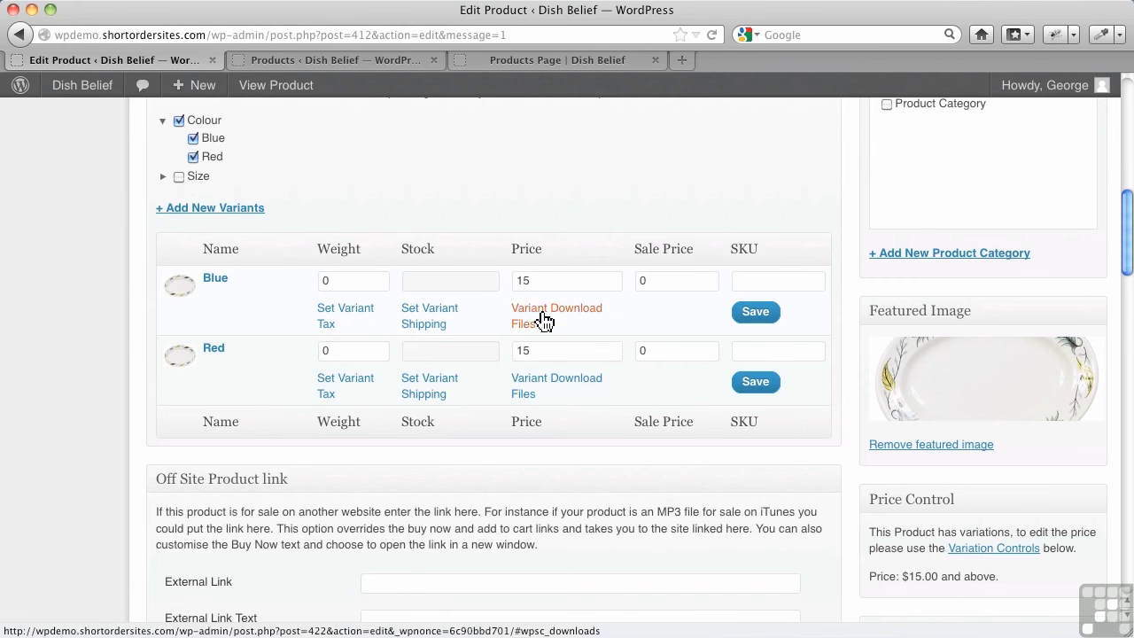
scroll(977, 431, "down", 2)
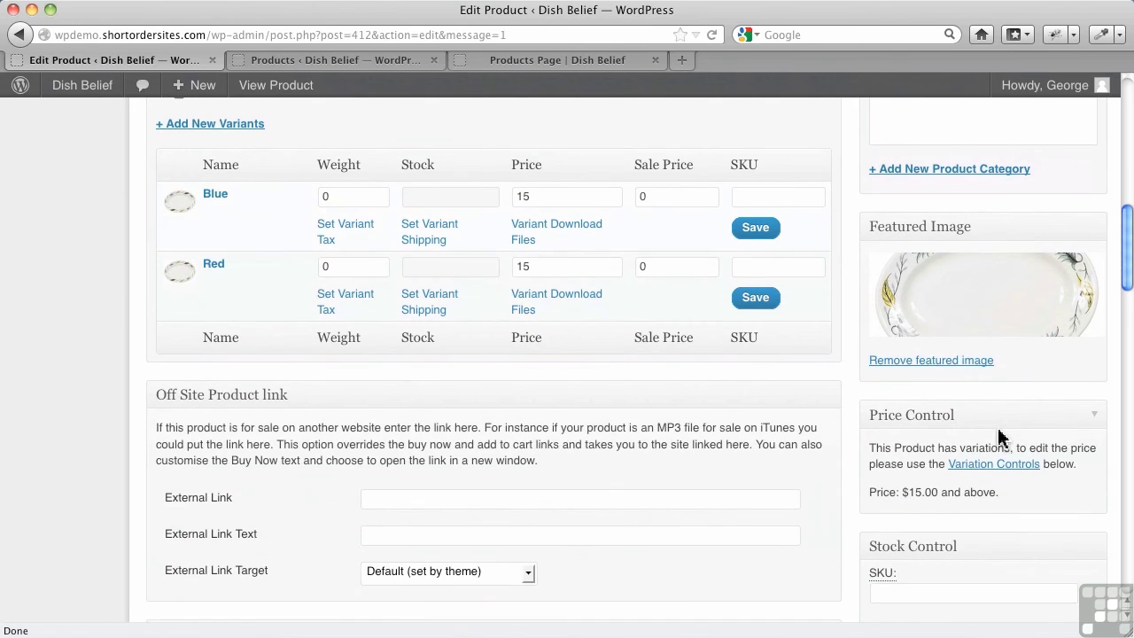
scroll(998, 436, "down", 2)
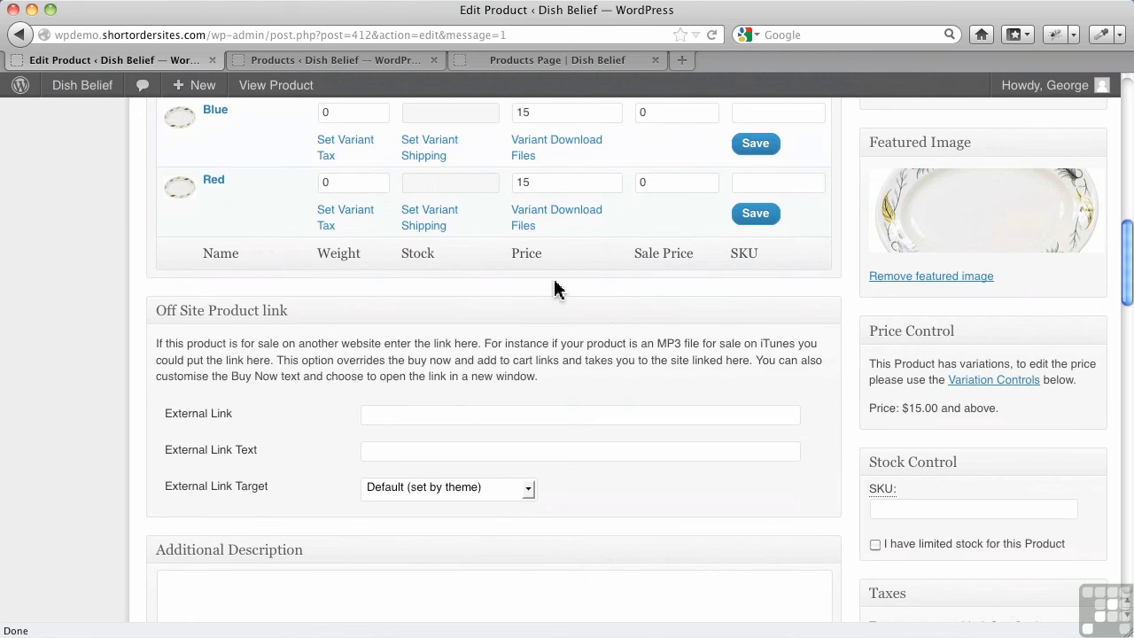
scroll(584, 237, "up", 2)
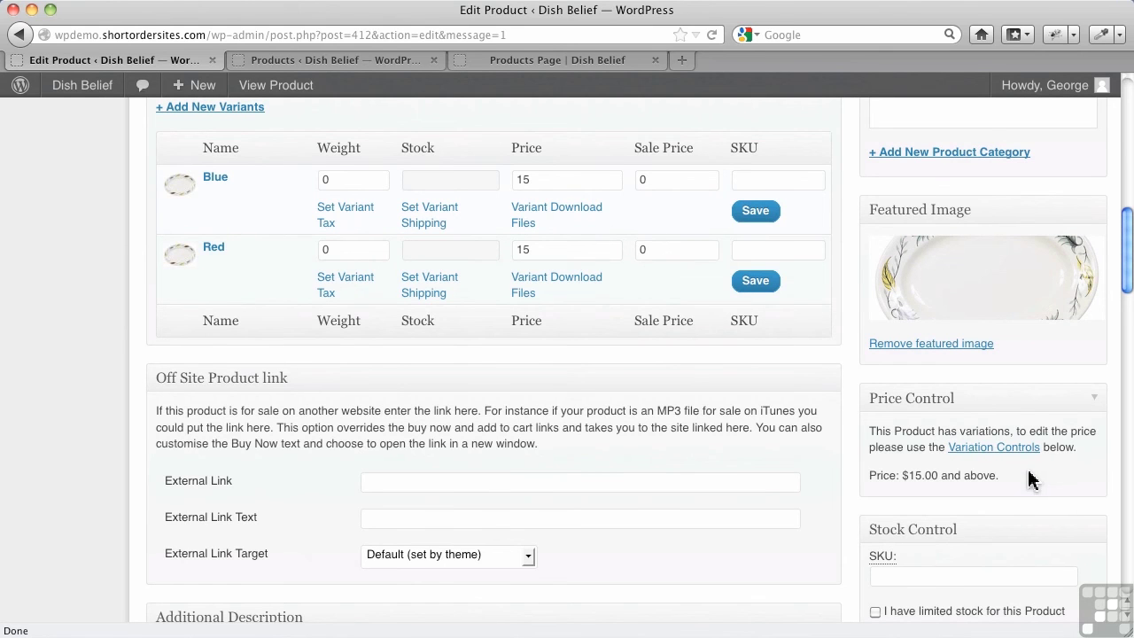
scroll(560, 258, "up", 2)
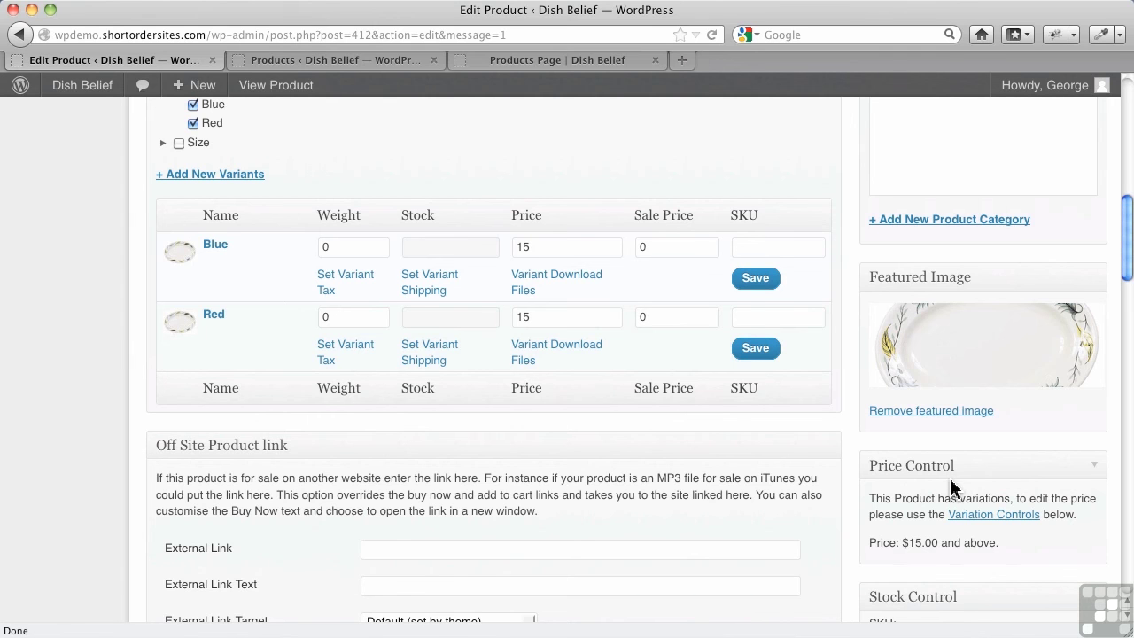
scroll(952, 486, "down", 1)
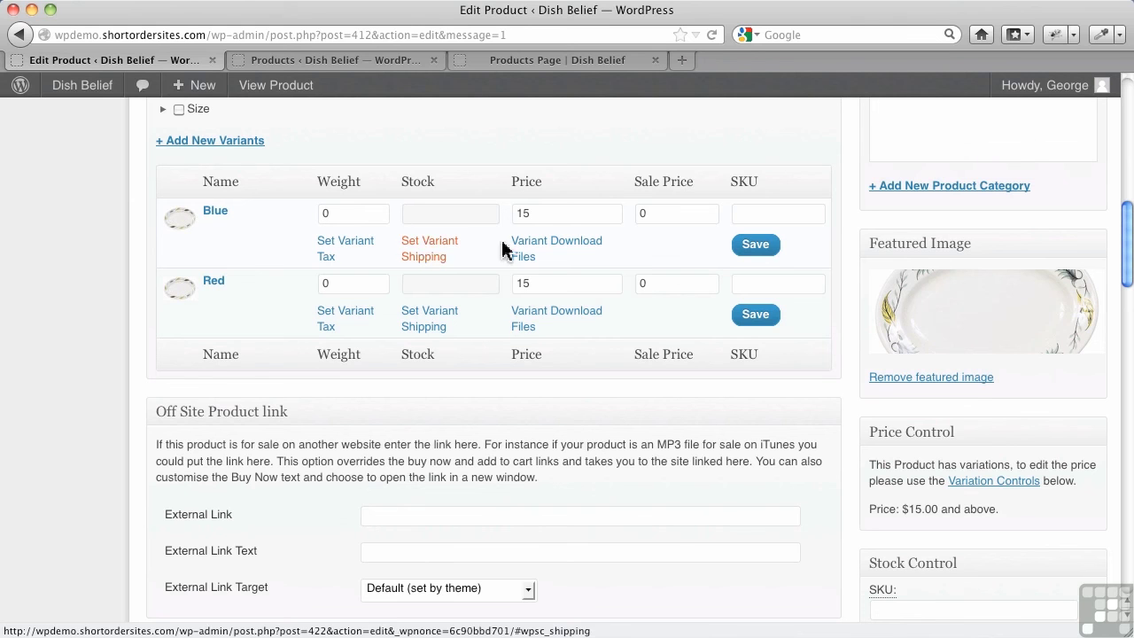
left_click(547, 257)
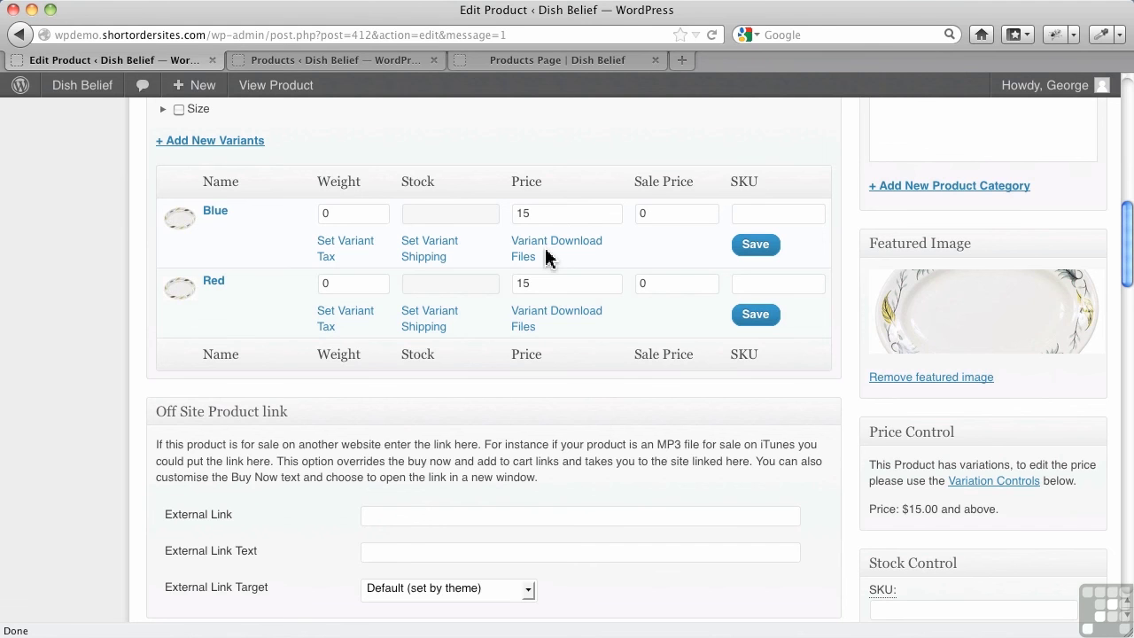
scroll(558, 253, "up", 5)
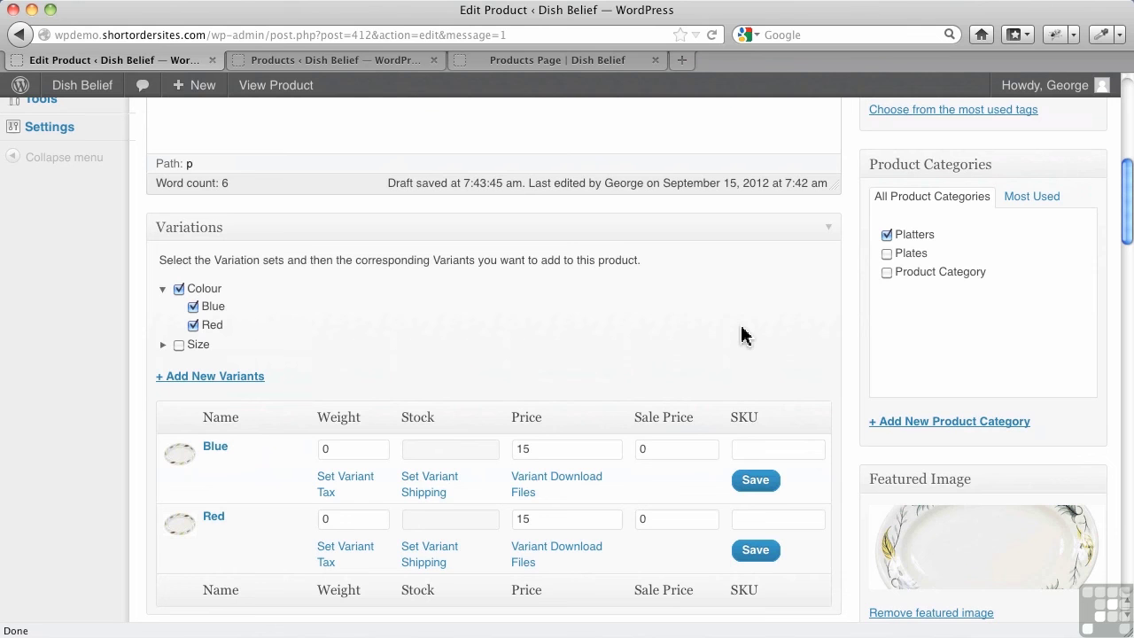
Show the '+ Add New Variants' form in the Big Oval Platter Variations box
left_click(230, 380)
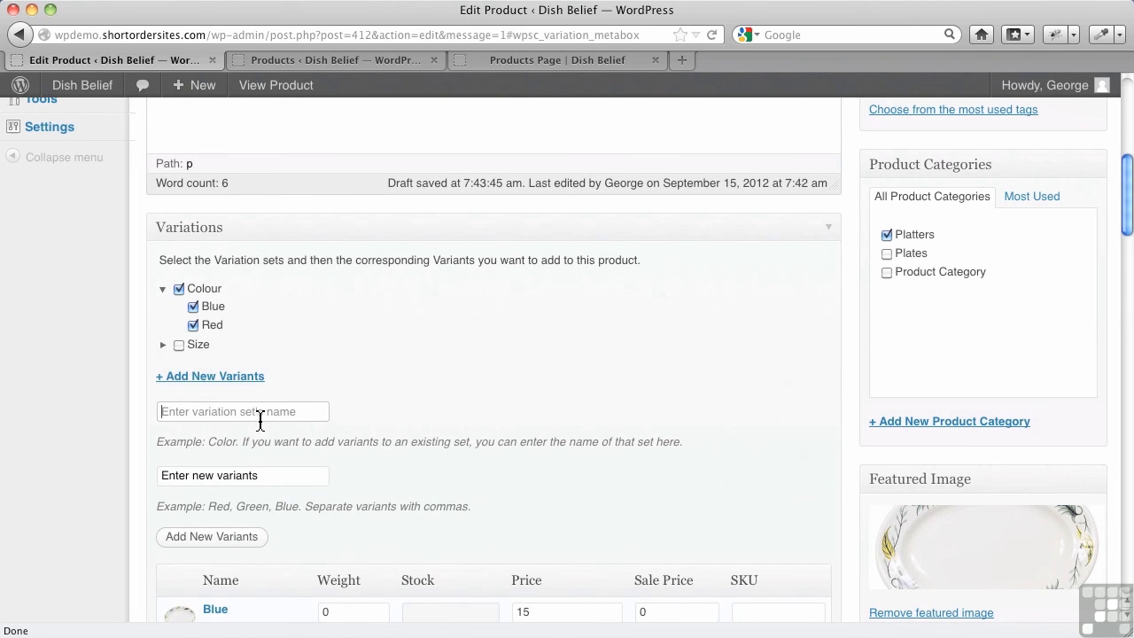